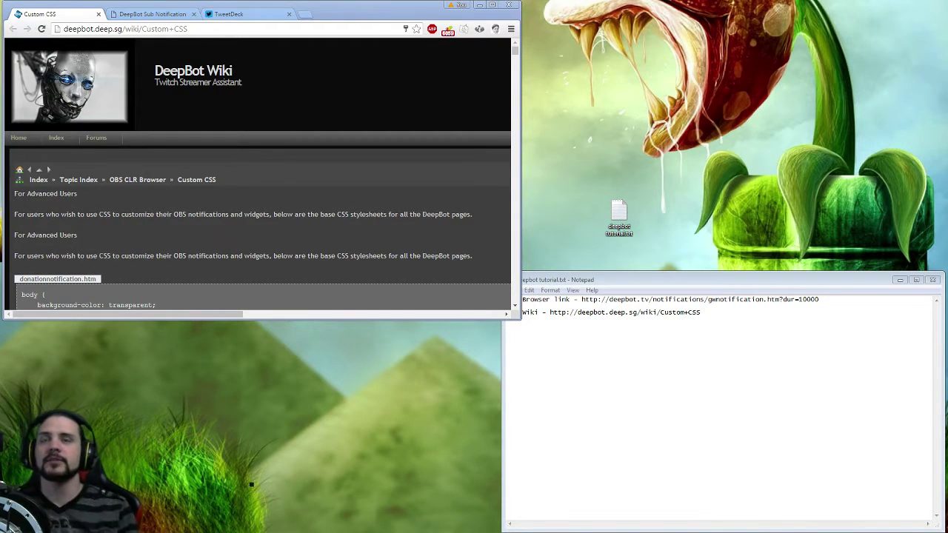
Step: Maximize the DeepBot Wiki window and look through the Custom CSS page's stylesheets for the gwnotification.htm section
click(641, 285)
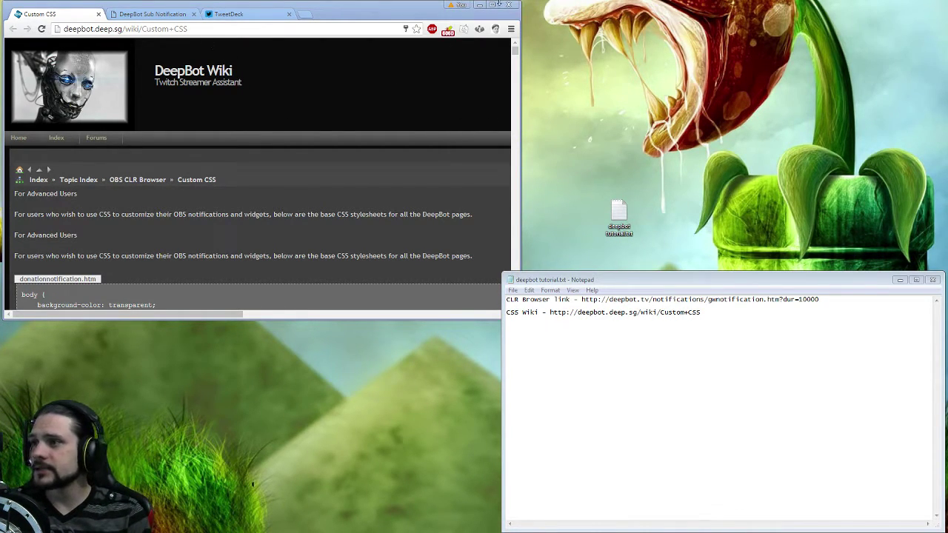
drag(498, 5, 496, 6)
key(super+Up)
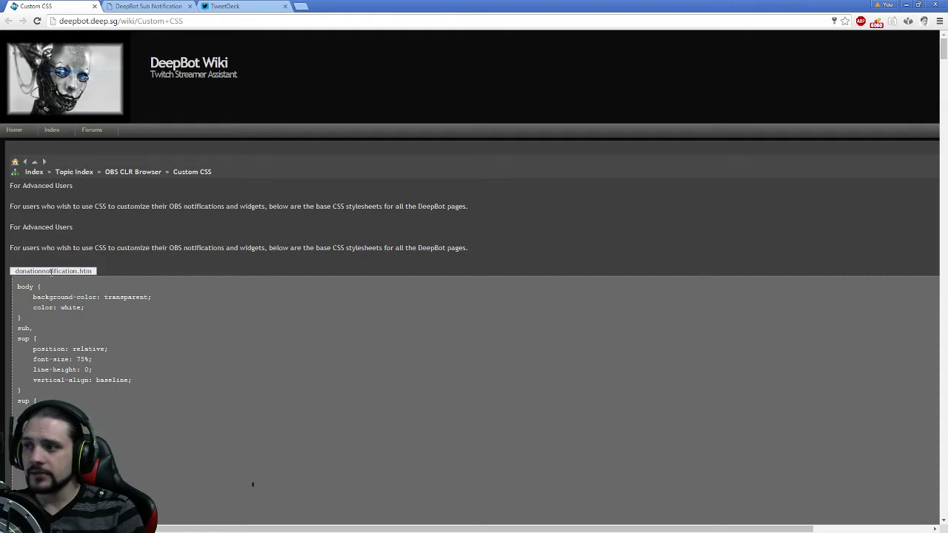
scroll(126, 314, down, 5)
scroll(98, 341, down, 7)
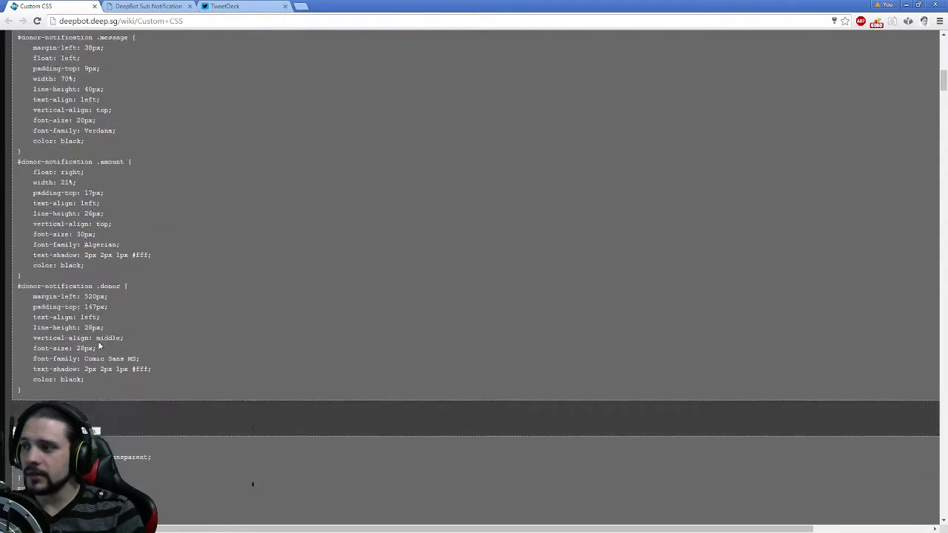
scroll(48, 339, down, 10)
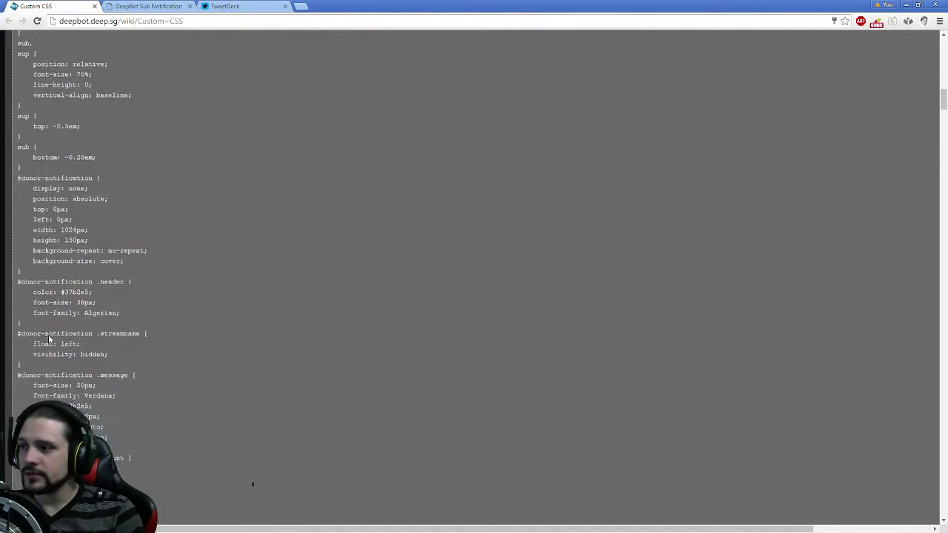
scroll(252, 485, down, 5)
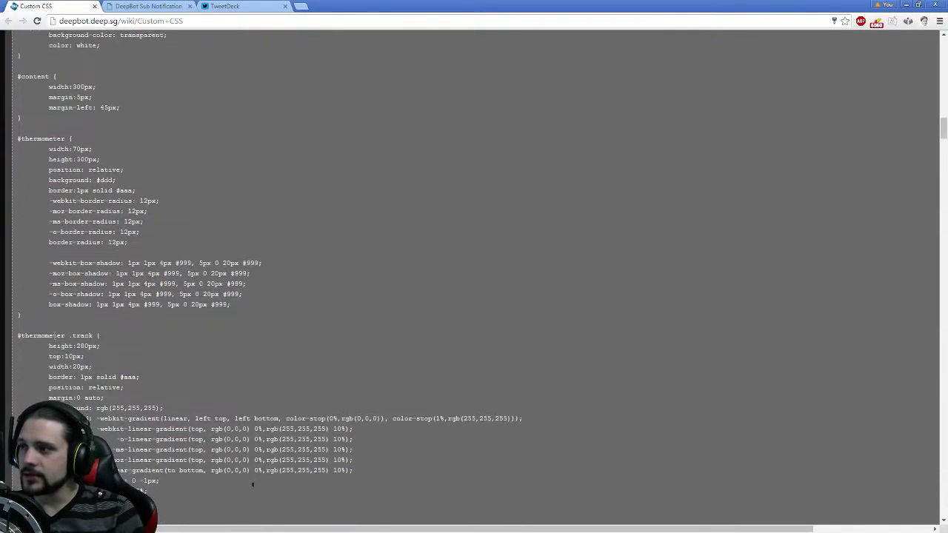
scroll(253, 485, up, 3)
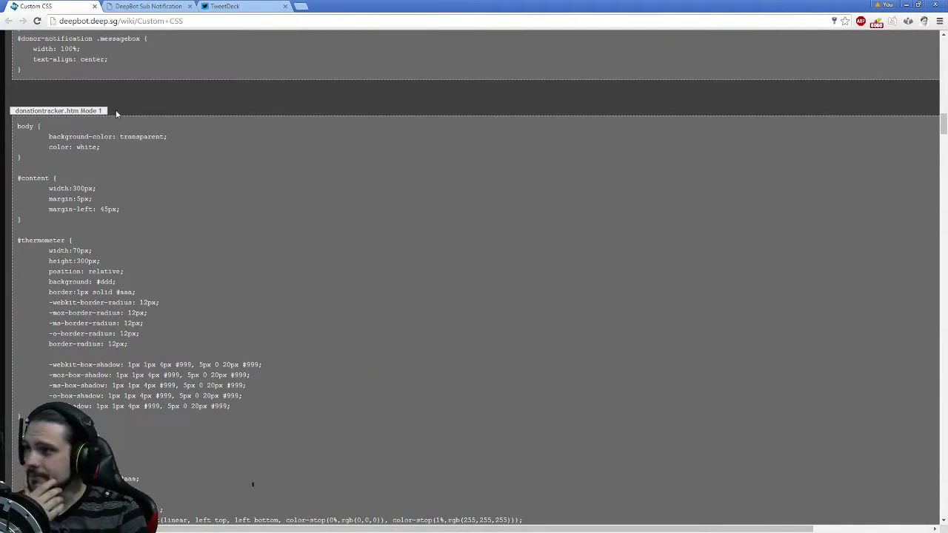
scroll(232, 323, down, 2)
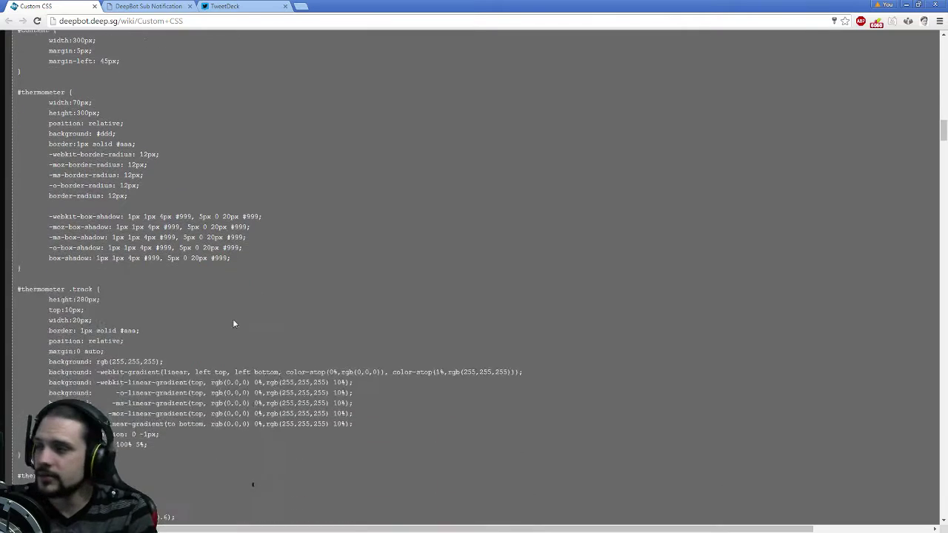
scroll(236, 341, down, 8)
scroll(239, 361, up, 3)
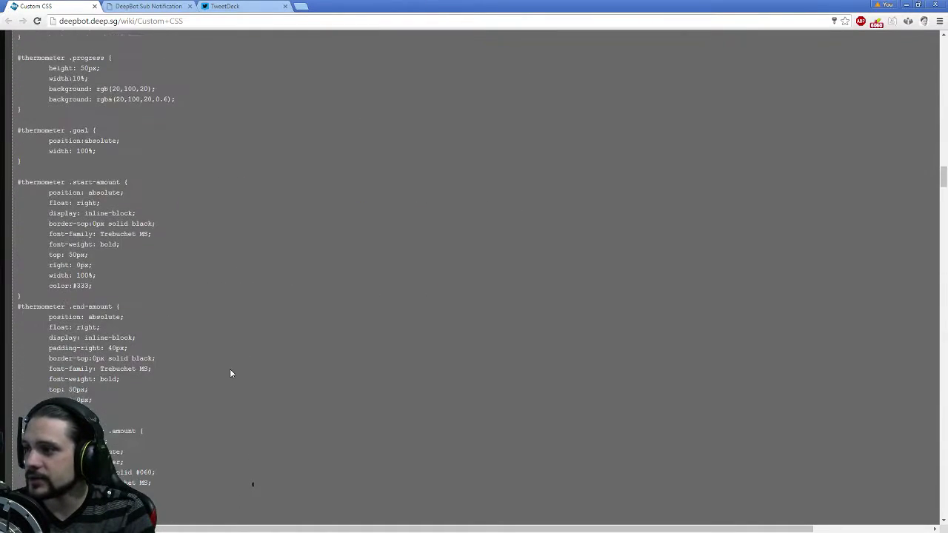
scroll(226, 371, down, 5)
scroll(225, 370, down, 1)
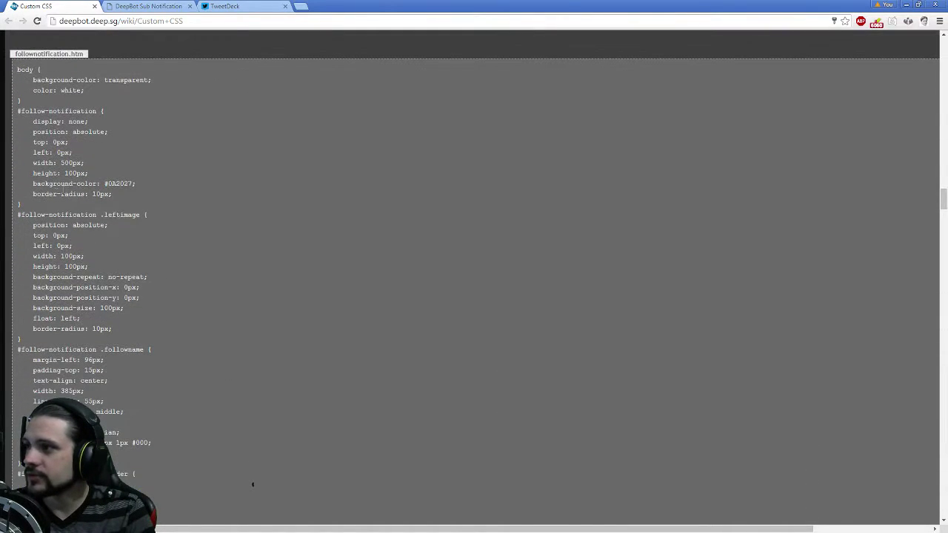
scroll(151, 381, down, 10)
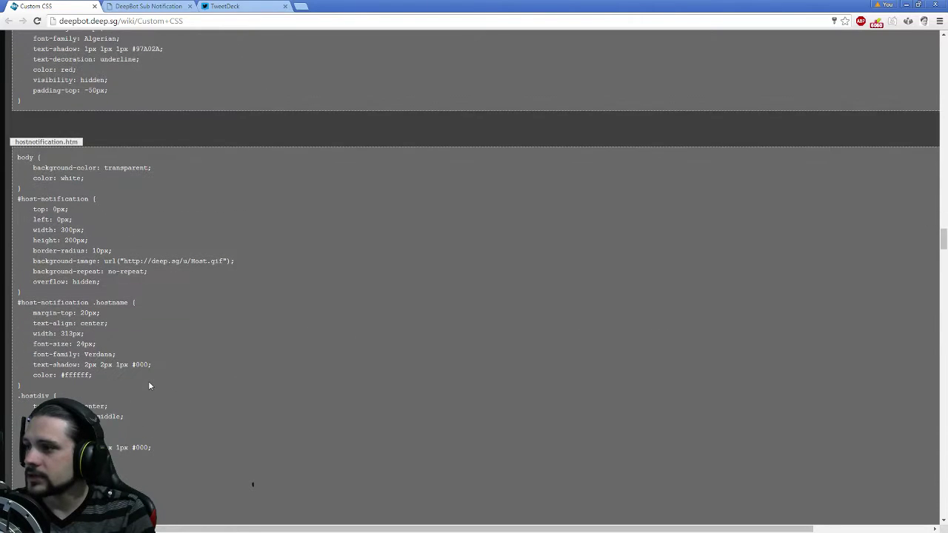
scroll(149, 385, down, 9)
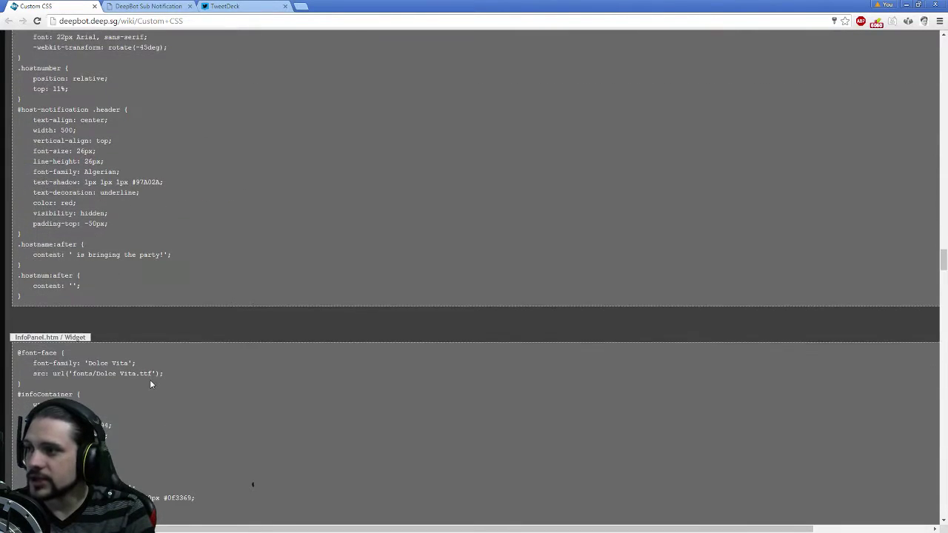
scroll(149, 384, down, 7)
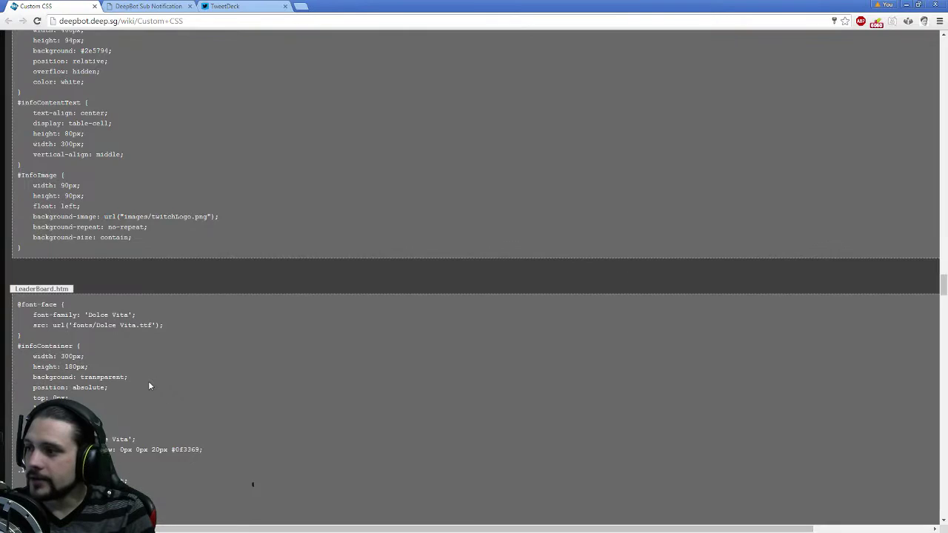
scroll(148, 381, down, 8)
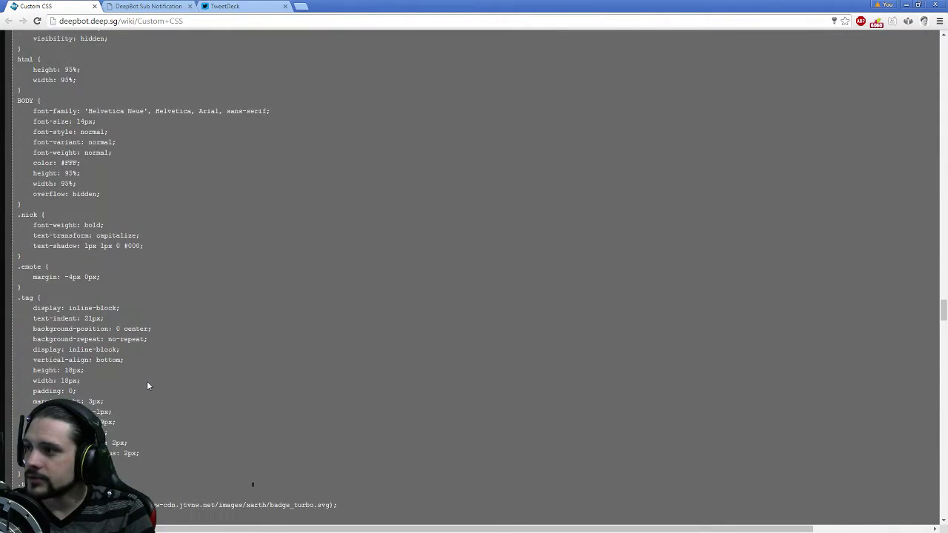
scroll(147, 381, down, 9)
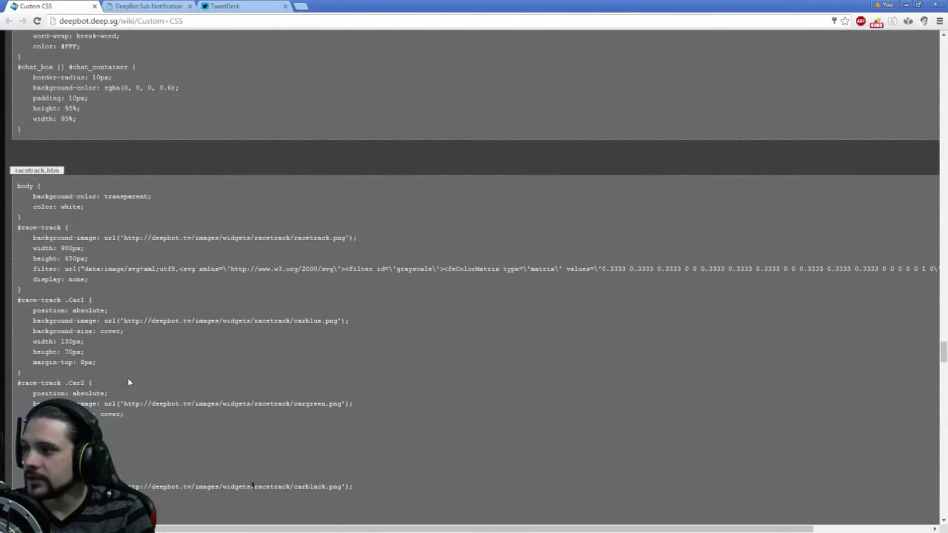
scroll(128, 382, down, 10)
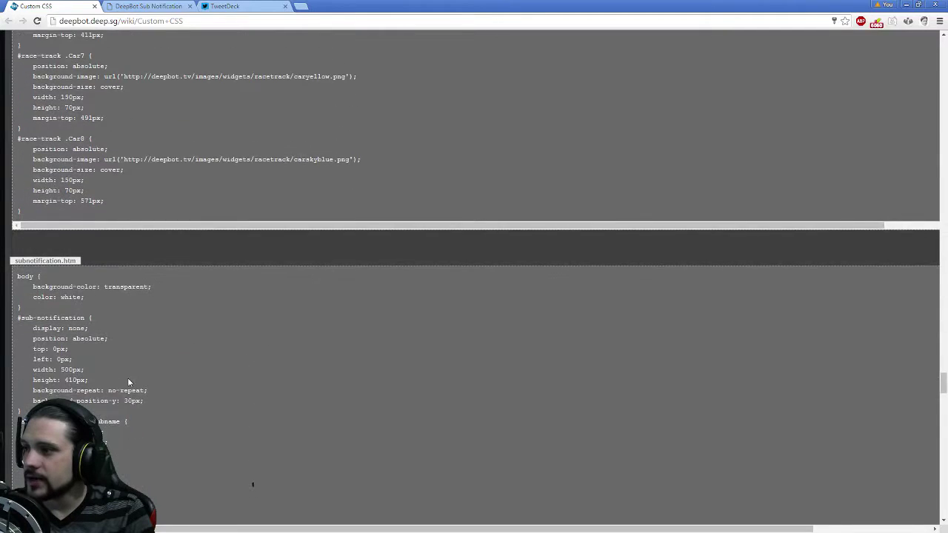
scroll(127, 382, down, 10)
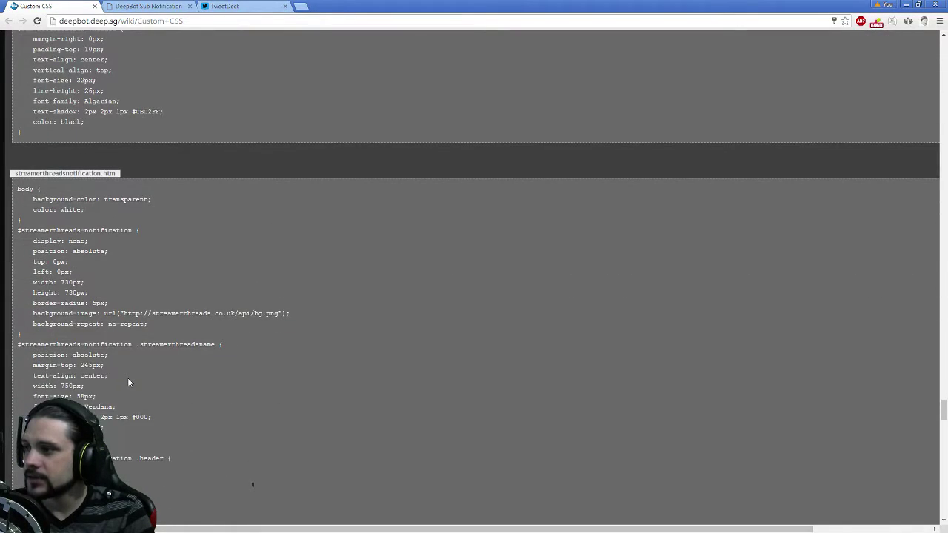
scroll(128, 382, down, 5)
scroll(129, 380, down, 10)
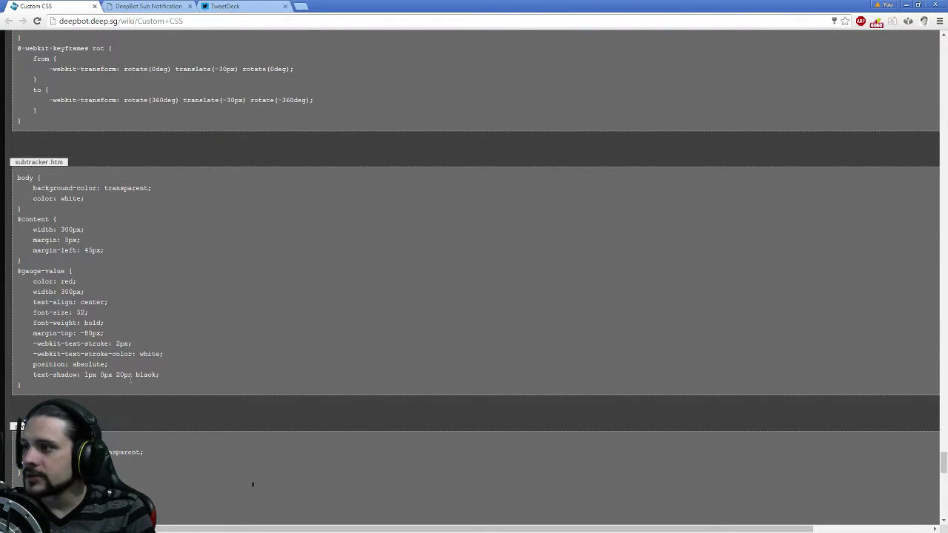
scroll(129, 379, down, 5)
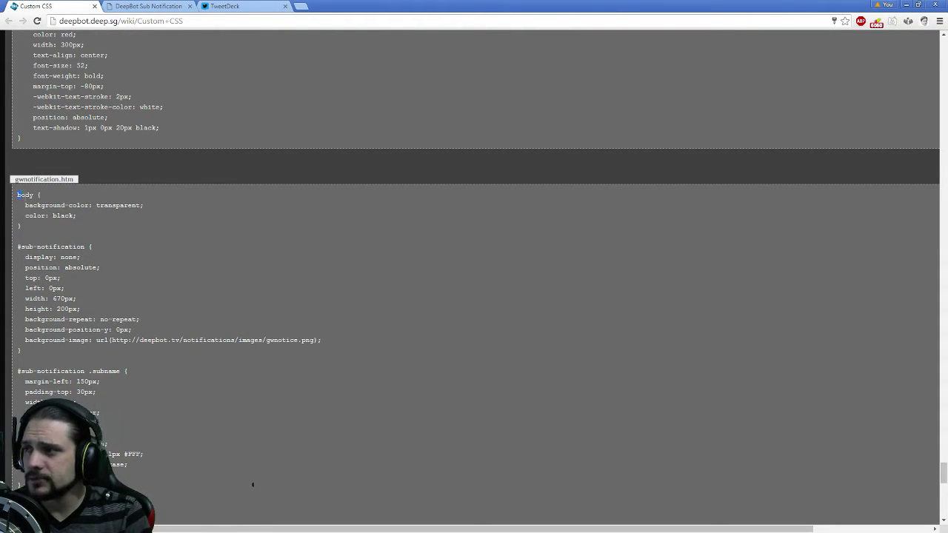
Step: Select the entire gwnotification.htm stylesheet, from the body rule to the end of the subamount rule, and copy it
drag(16, 195, 187, 461)
scroll(188, 462, down, 10)
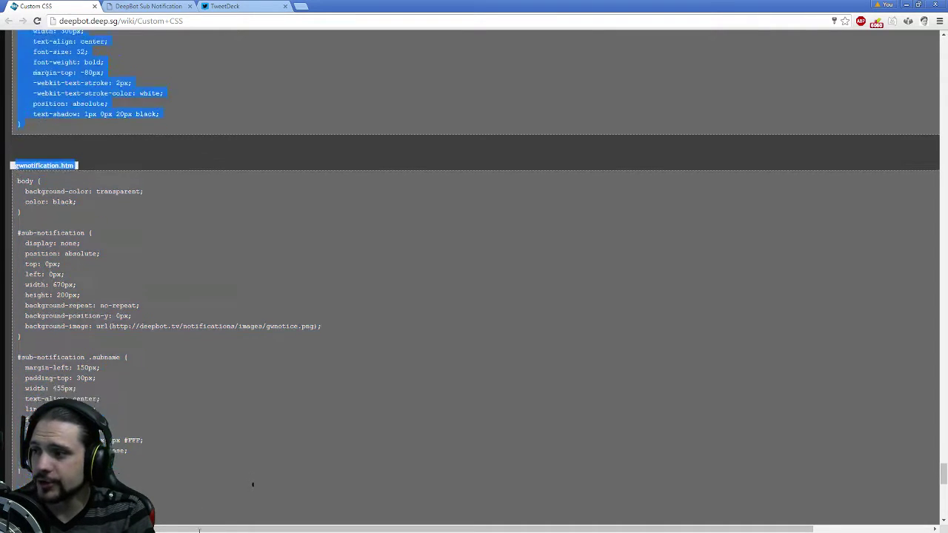
key(ctrl+a)
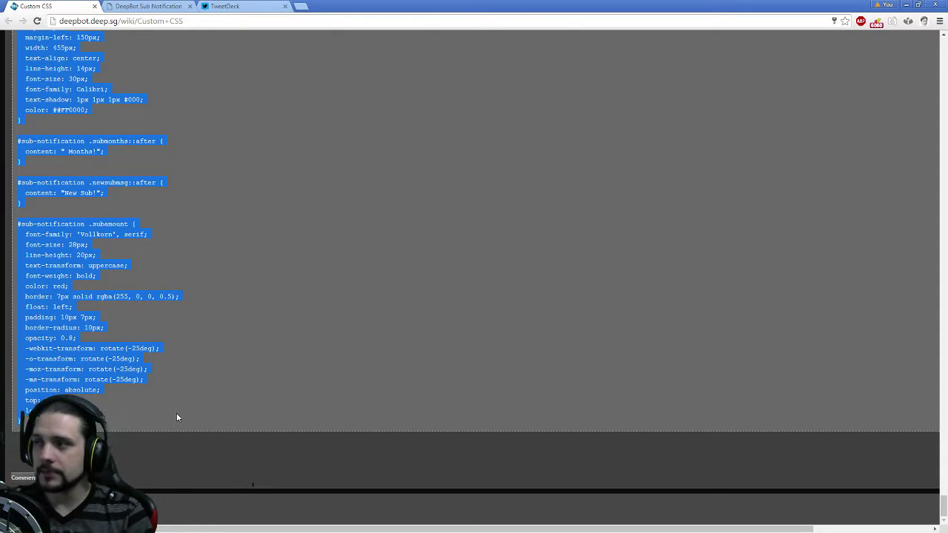
right_click(57, 305)
click(59, 309)
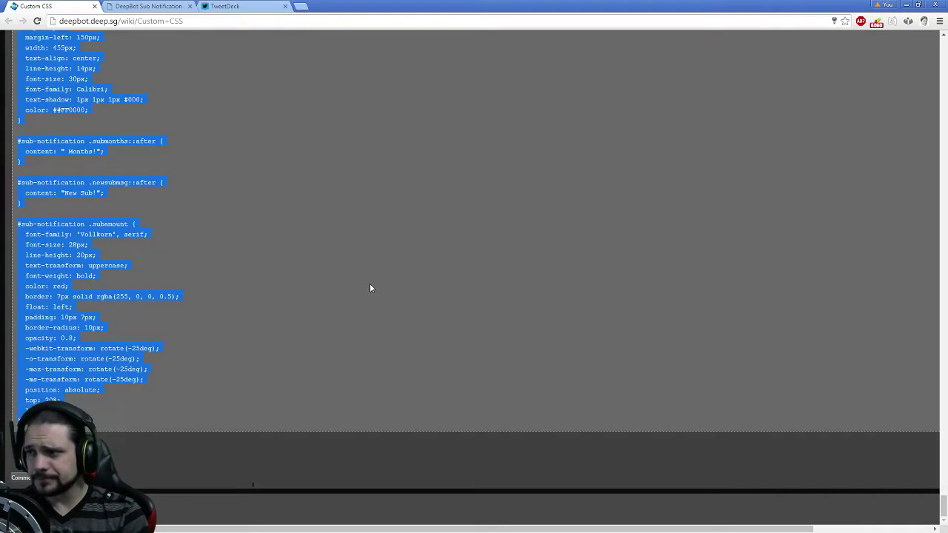
right_click(57, 277)
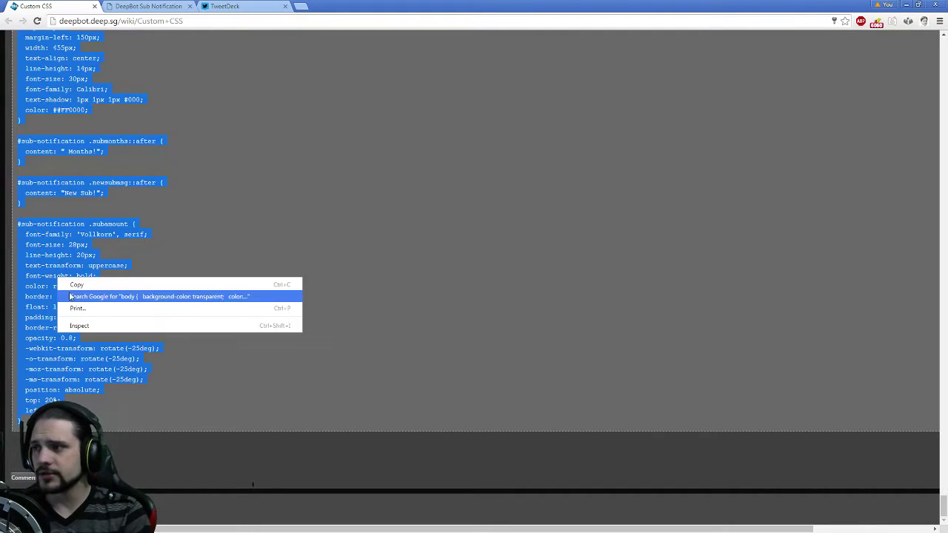
key(Escape)
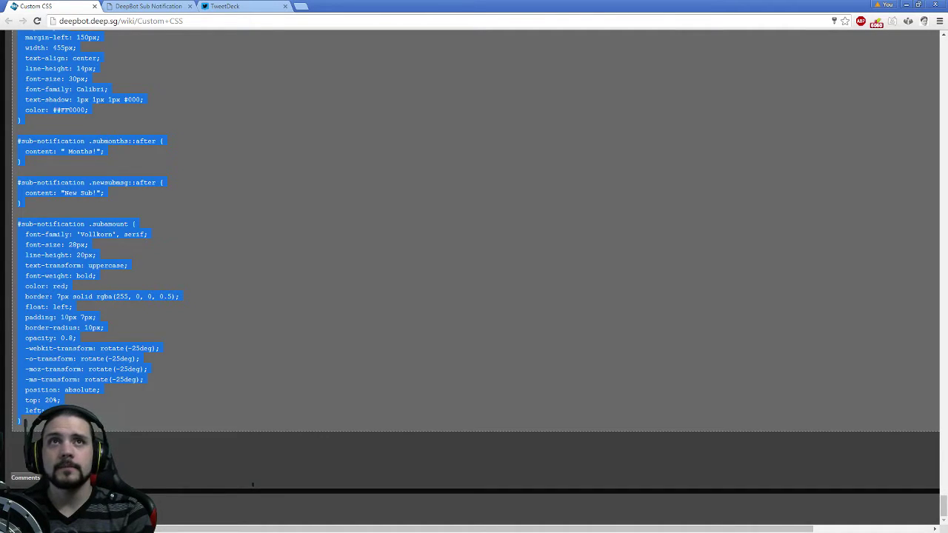
Step: Bring the Open Broadcaster Software window onto this screen, restore the browser to its smaller size and place OBS beside it
drag(947, 167, 720, 170)
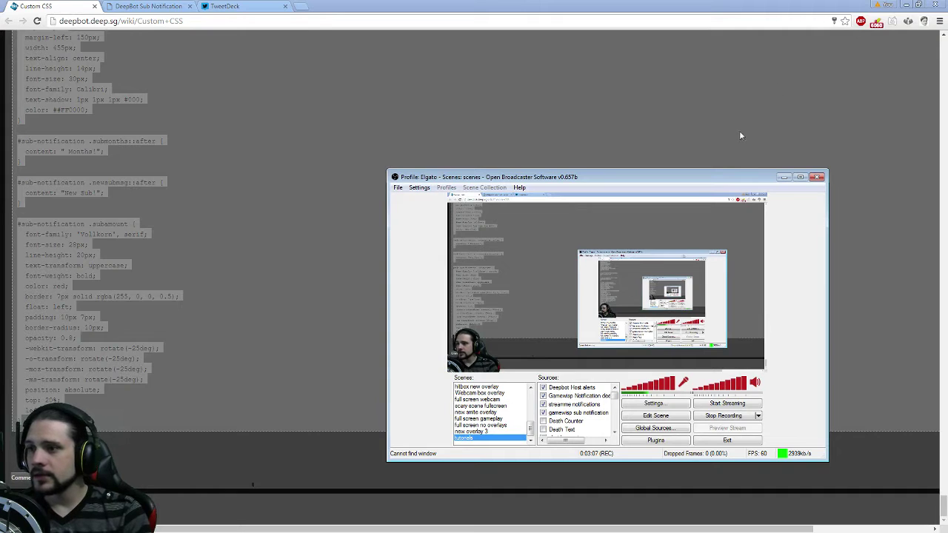
click(916, 5)
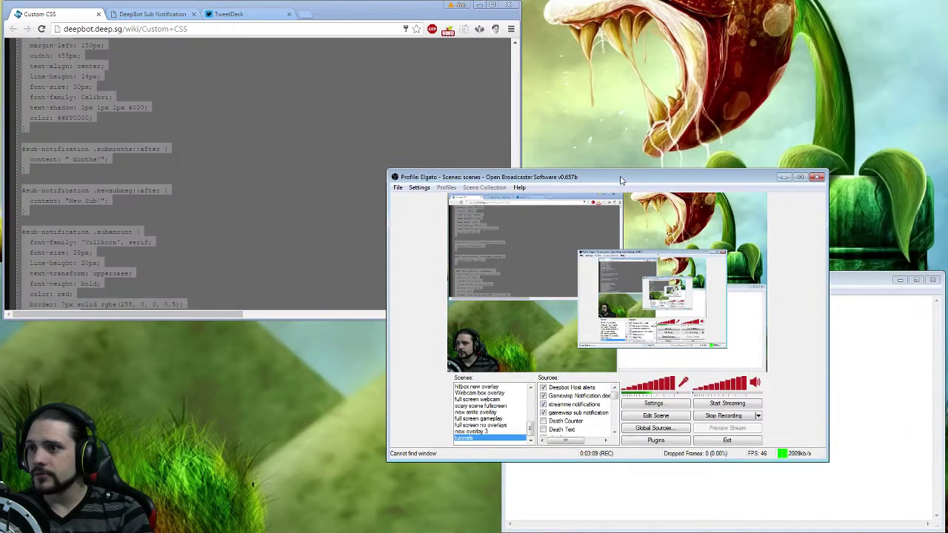
drag(624, 179, 717, 45)
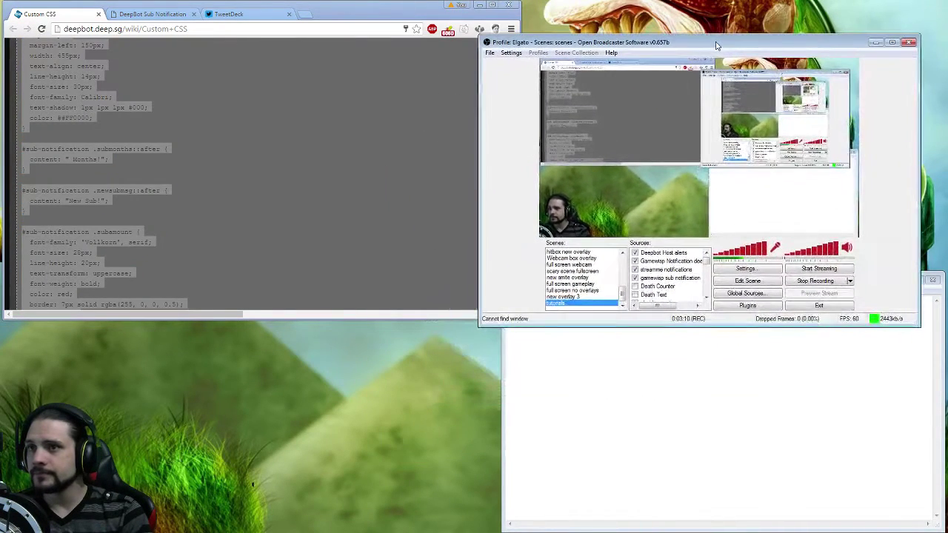
right_click(670, 271)
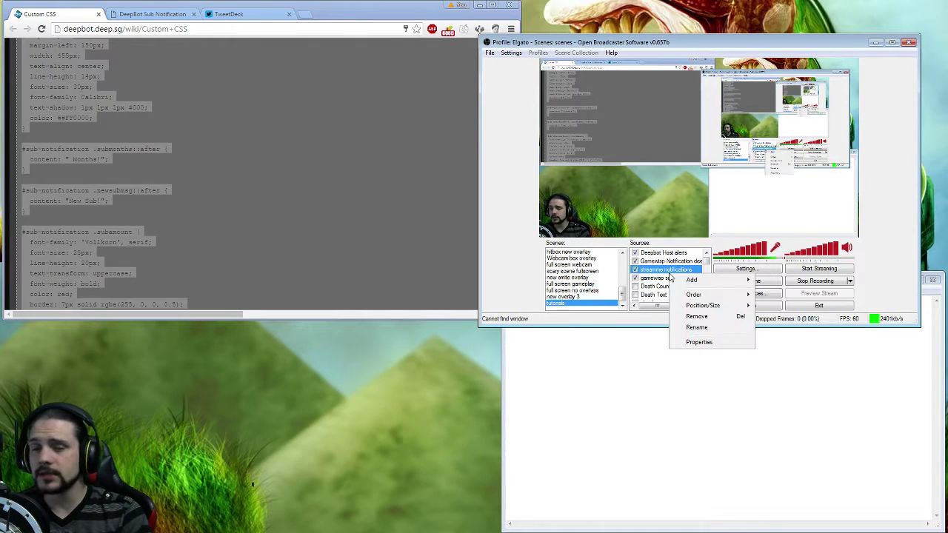
mouse_move(693, 279)
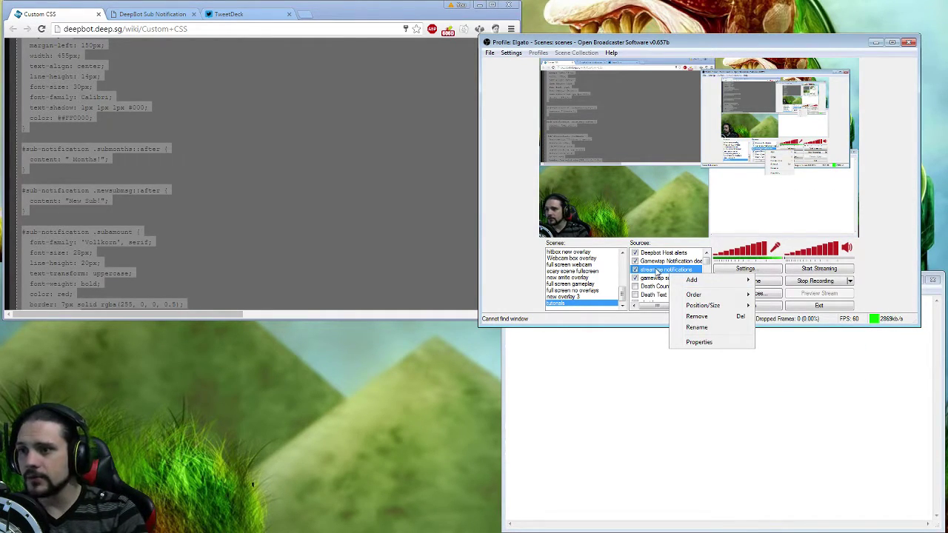
click(656, 275)
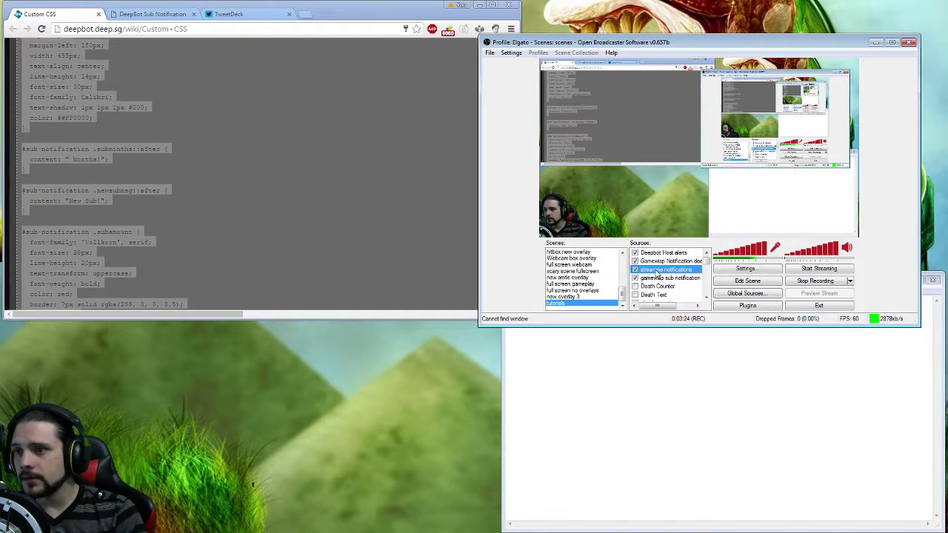
Step: Open the properties of the Gamewisp Notification source and move the CLR Browser Configuration dialog into clear view
click(661, 262)
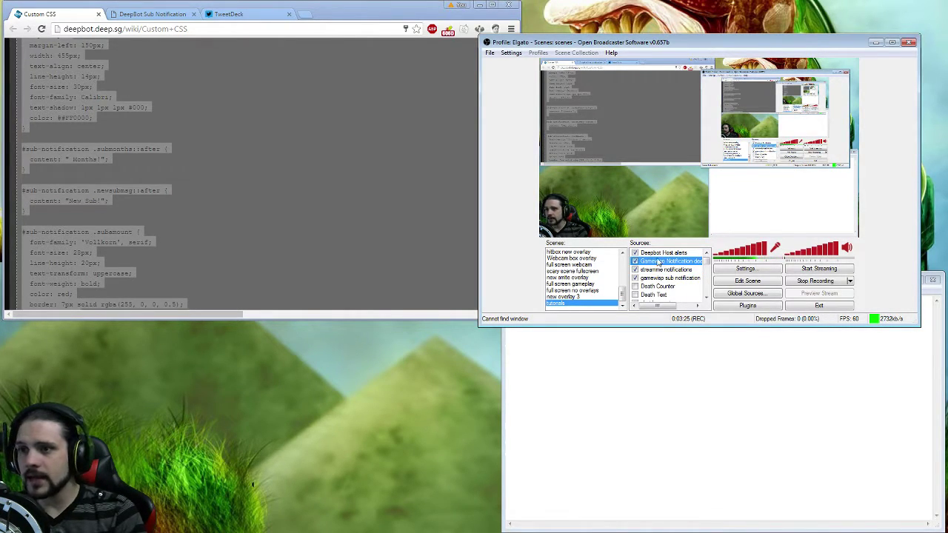
right_click(642, 261)
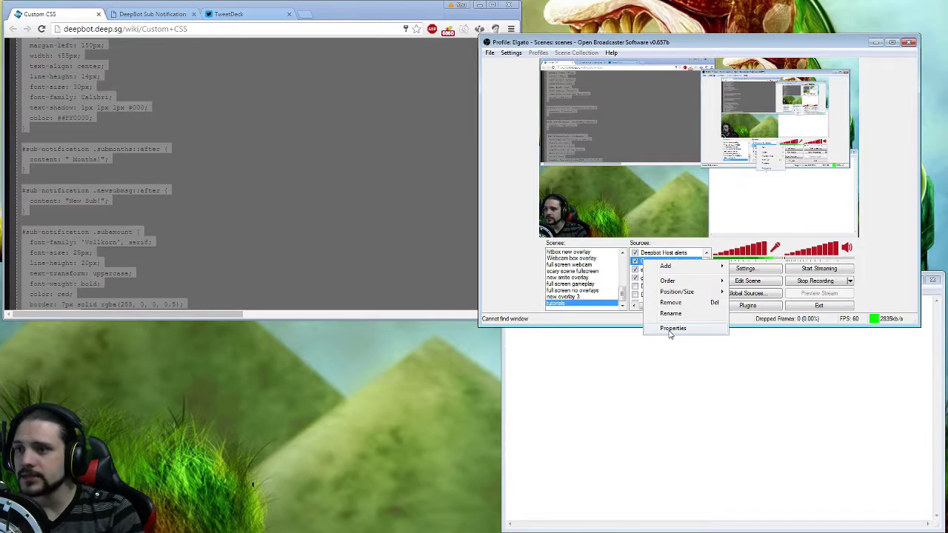
click(673, 331)
drag(413, 149, 541, 213)
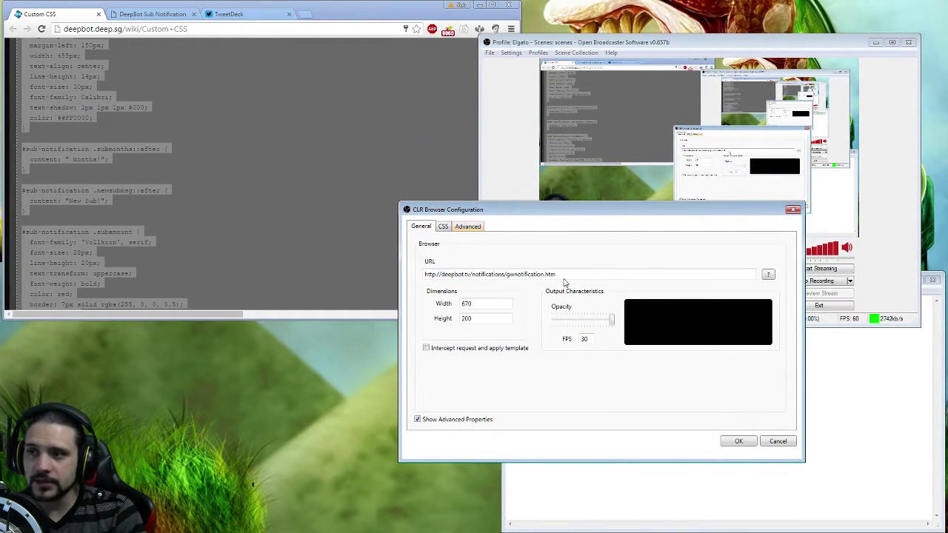
Step: Review the browser source's notification URL and show its custom CSS code
double_click(551, 274)
drag(551, 274, 426, 275)
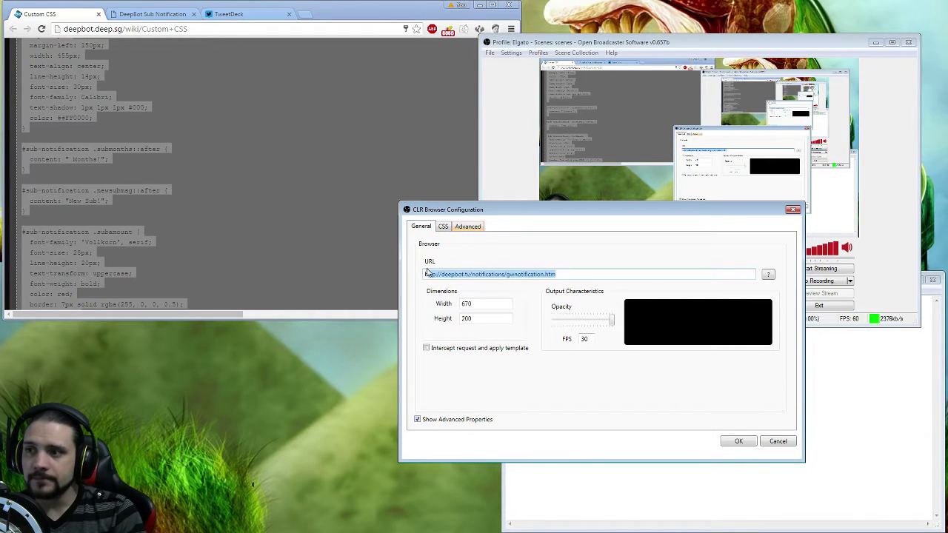
click(615, 273)
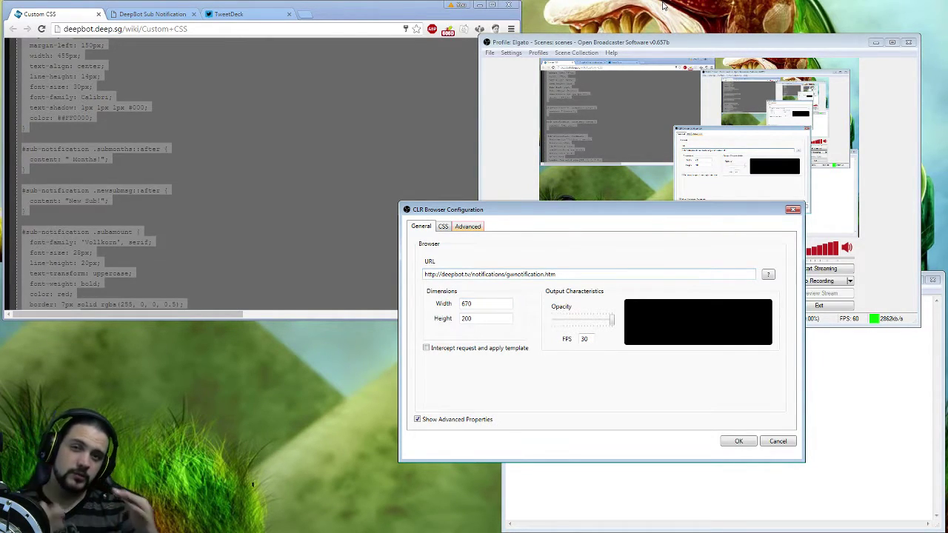
click(443, 226)
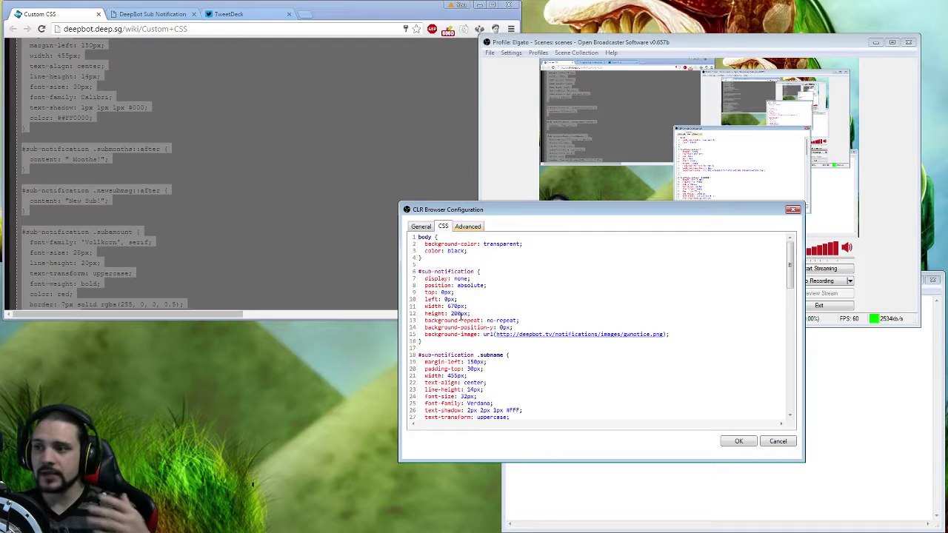
Step: Compare the browser source's URL and dimensions with the DeepBot Sub Notification page address and its dur=10000 parameter
click(420, 228)
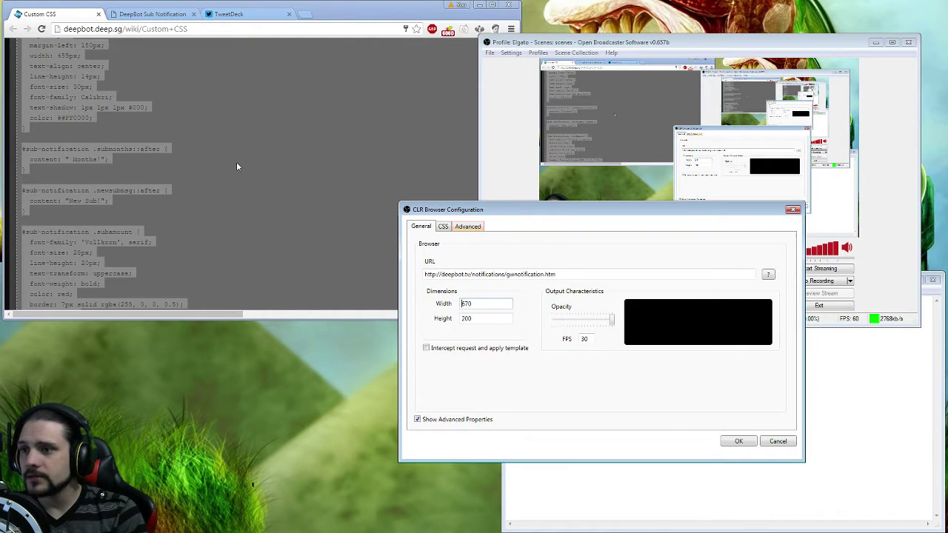
click(151, 14)
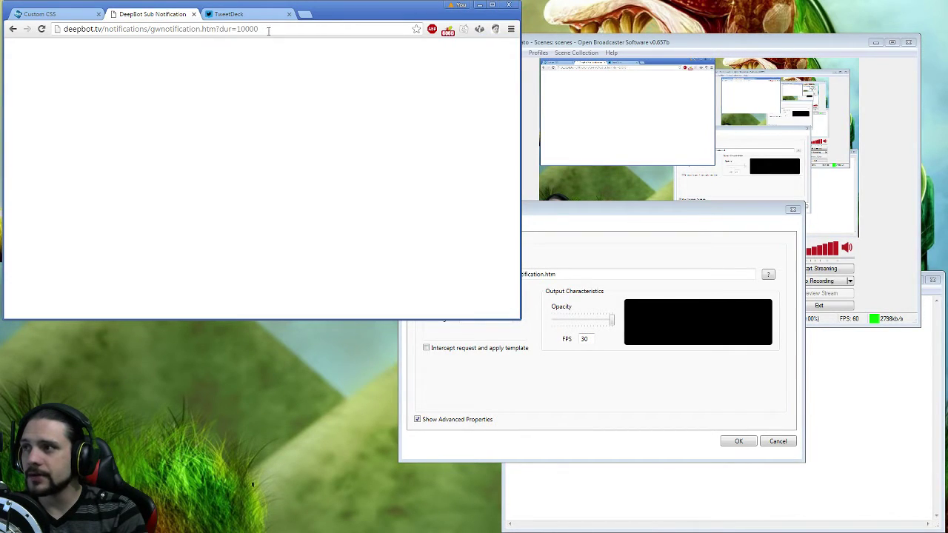
drag(269, 30, 208, 31)
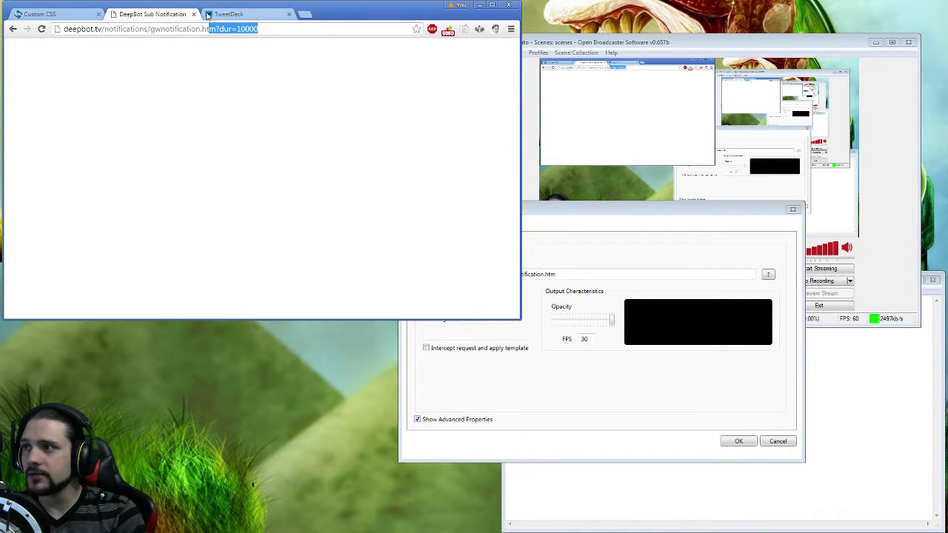
click(580, 275)
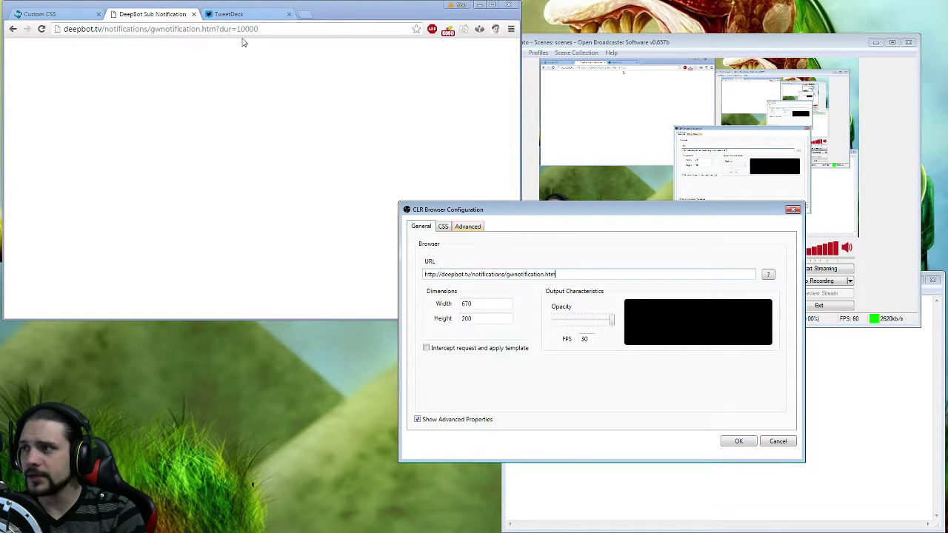
Step: Compare the source's custom CSS with the wiki stylesheet from the body rule to the subamount rule, and close the configuration
click(38, 14)
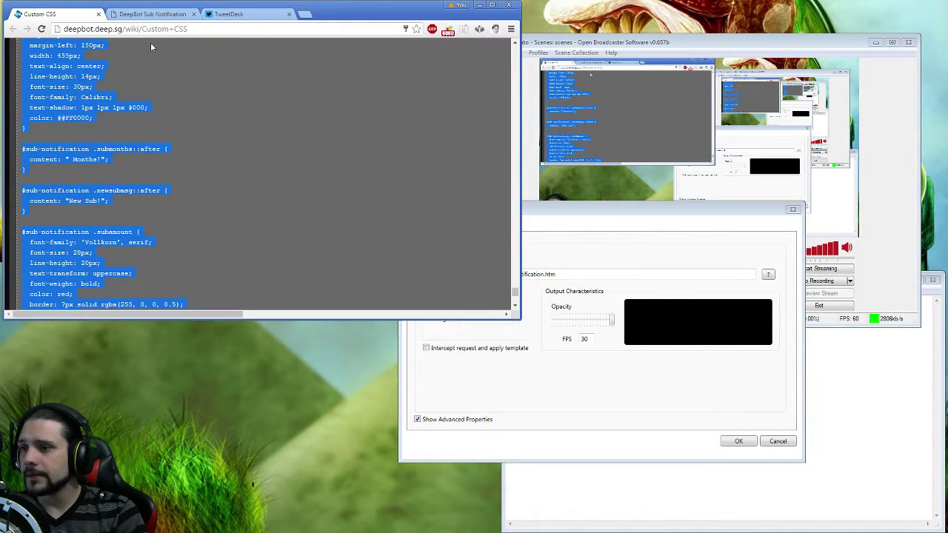
click(657, 208)
click(443, 227)
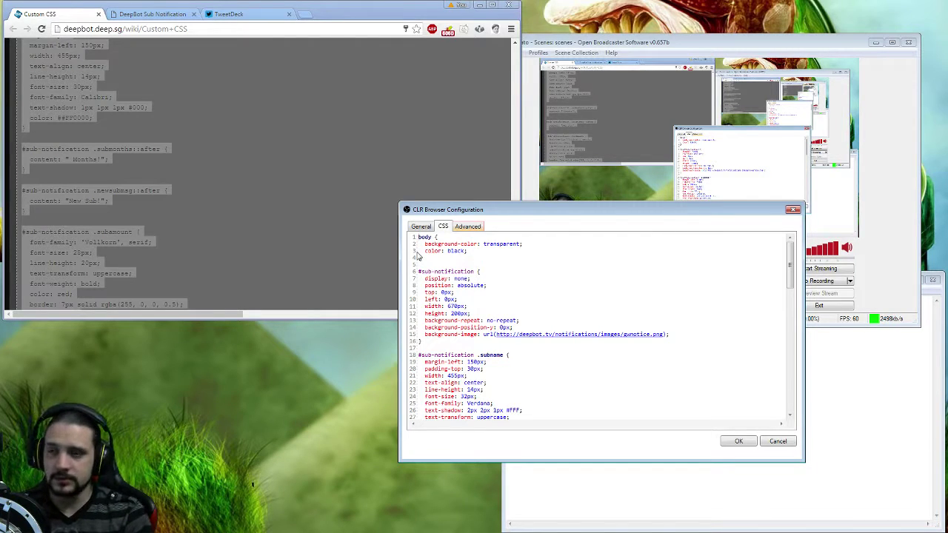
scroll(577, 371, down, 10)
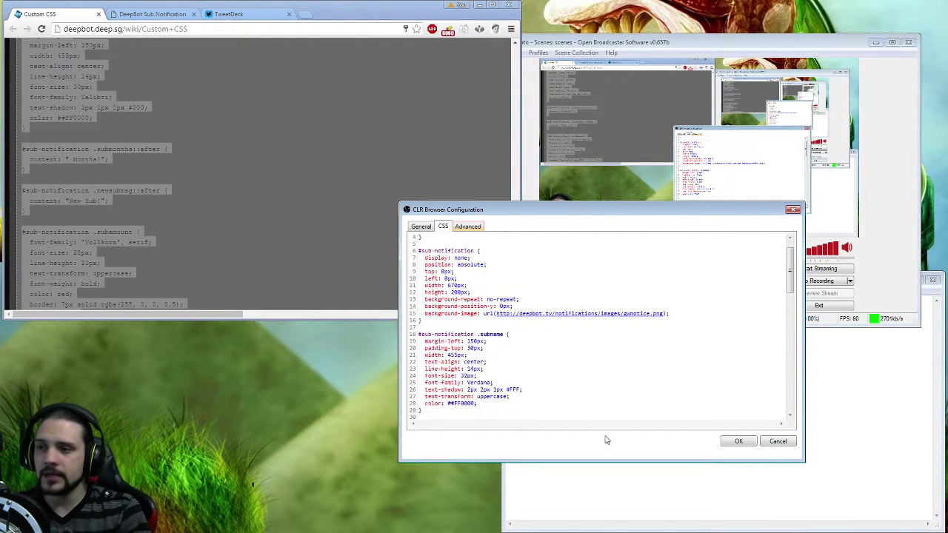
scroll(576, 375, up, 4)
scroll(563, 370, down, 13)
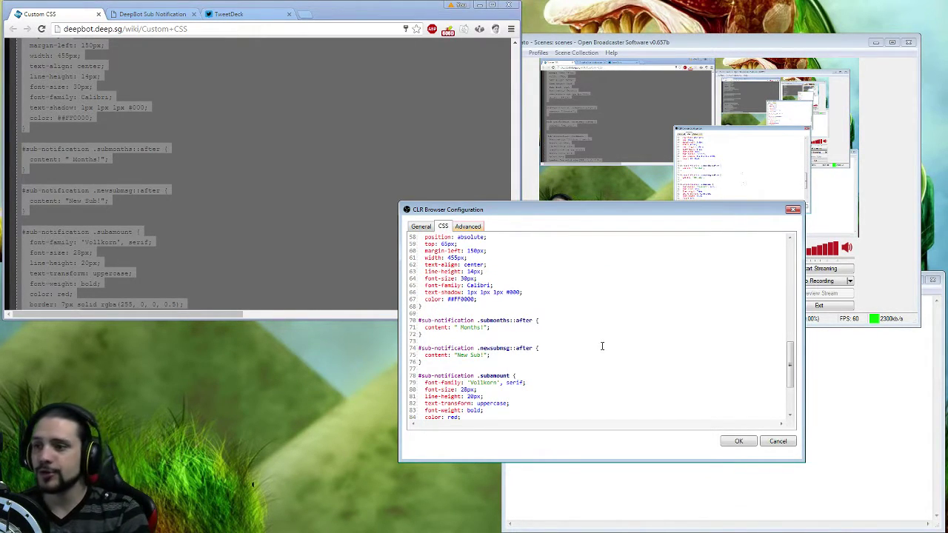
scroll(602, 346, down, 3)
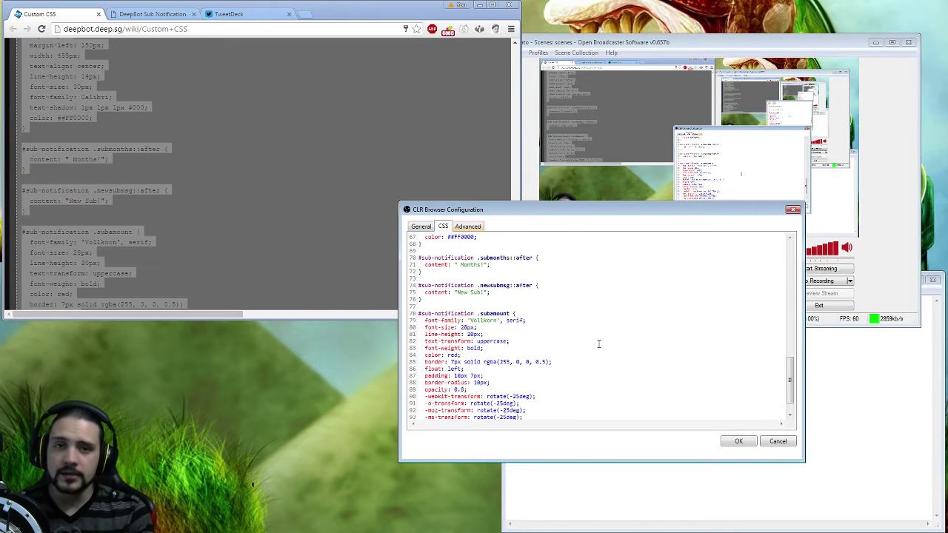
scroll(598, 344, up, 20)
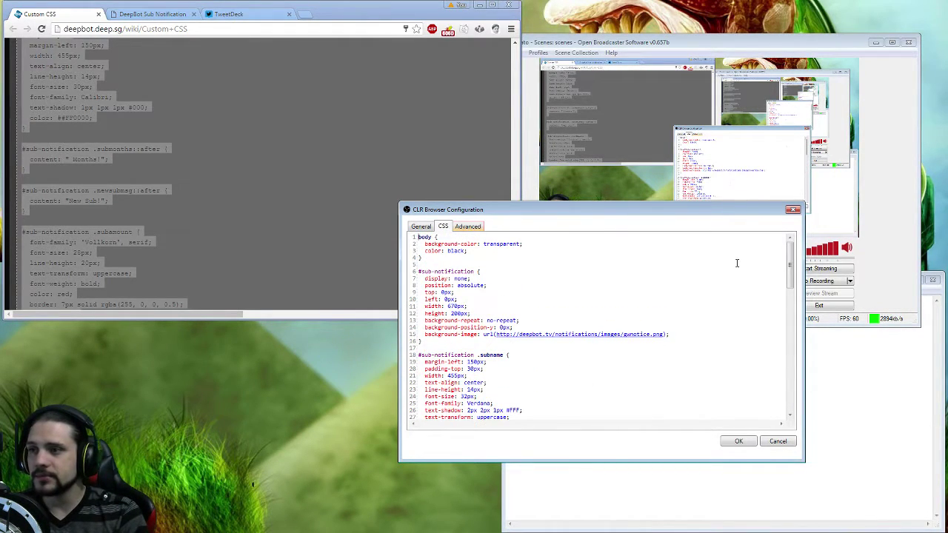
click(793, 211)
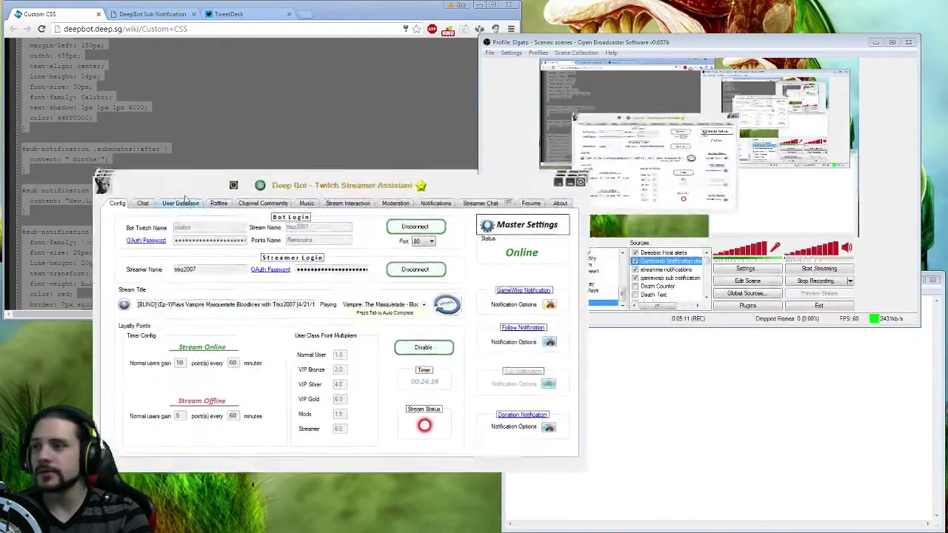
Step: Move the Deep Bot window clear of OBS and check the GameWisp connection in the third-party integration settings, closing them again
drag(260, 202, 98, 257)
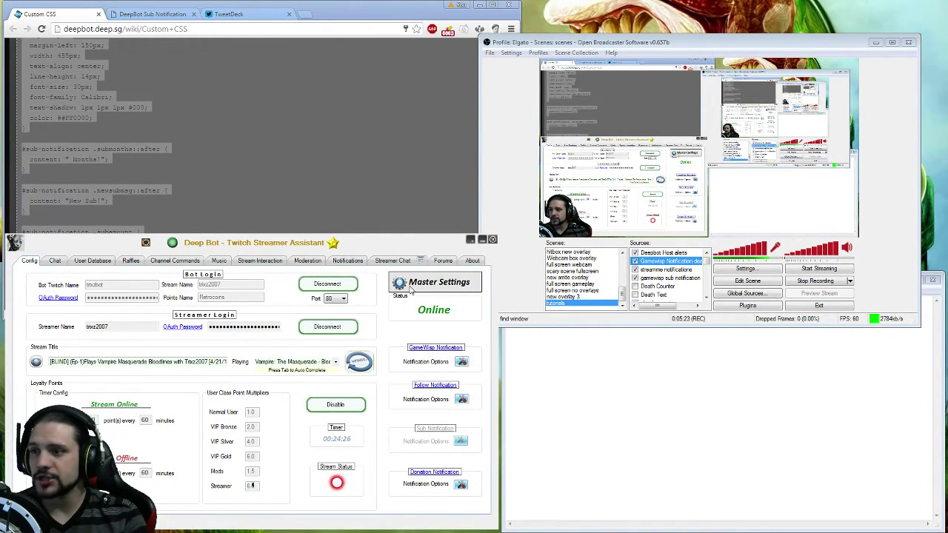
click(410, 291)
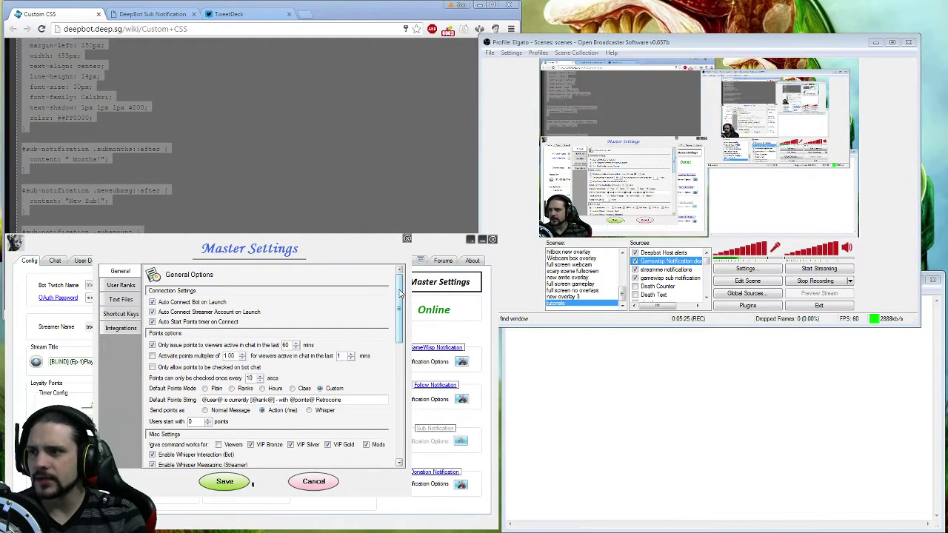
scroll(399, 294, down, 5)
scroll(396, 271, up, 5)
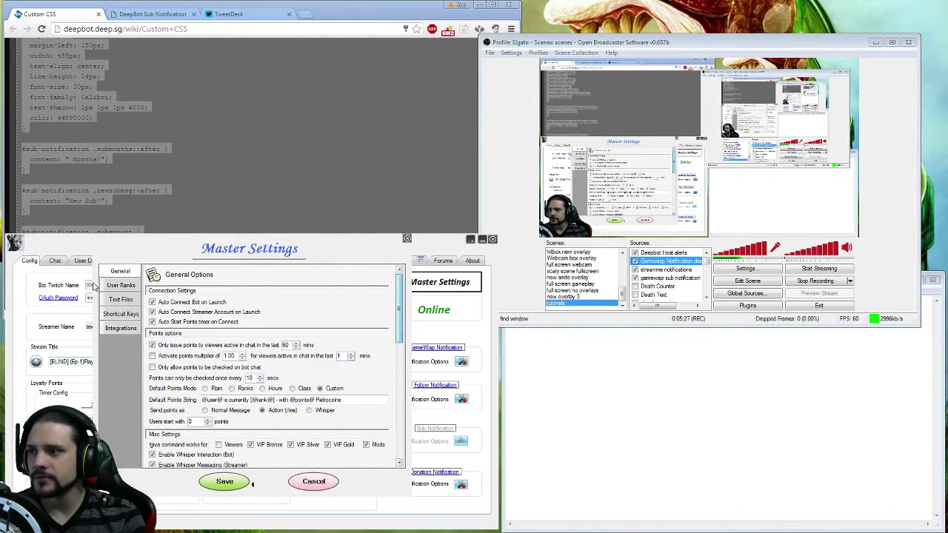
click(120, 330)
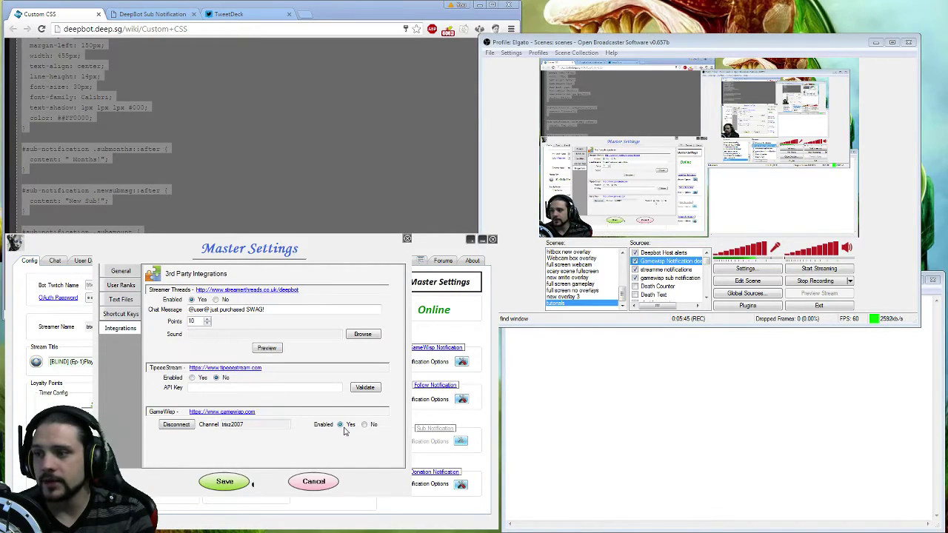
click(407, 239)
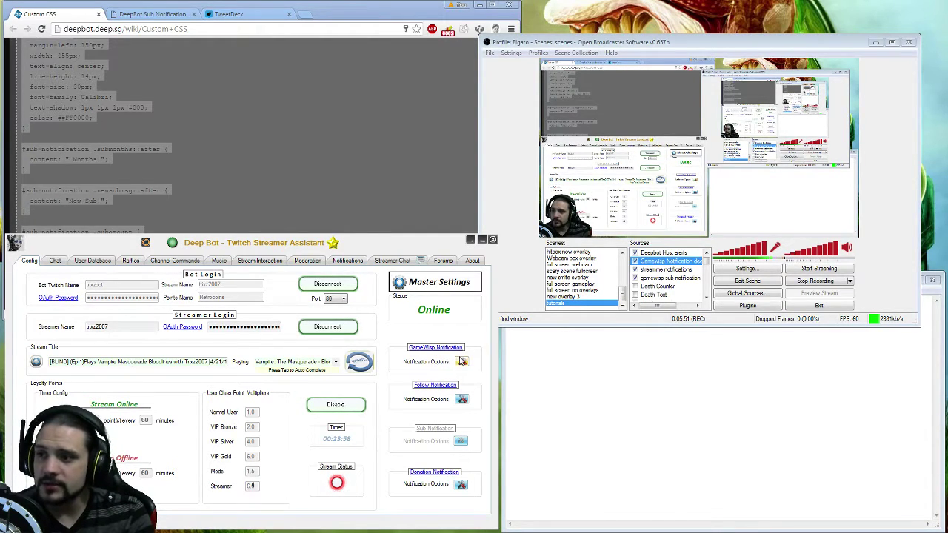
Step: Open the GameWisp sub actions and enable broadcasting the point addition in chat for Tier 1 - Starter Kit
click(462, 360)
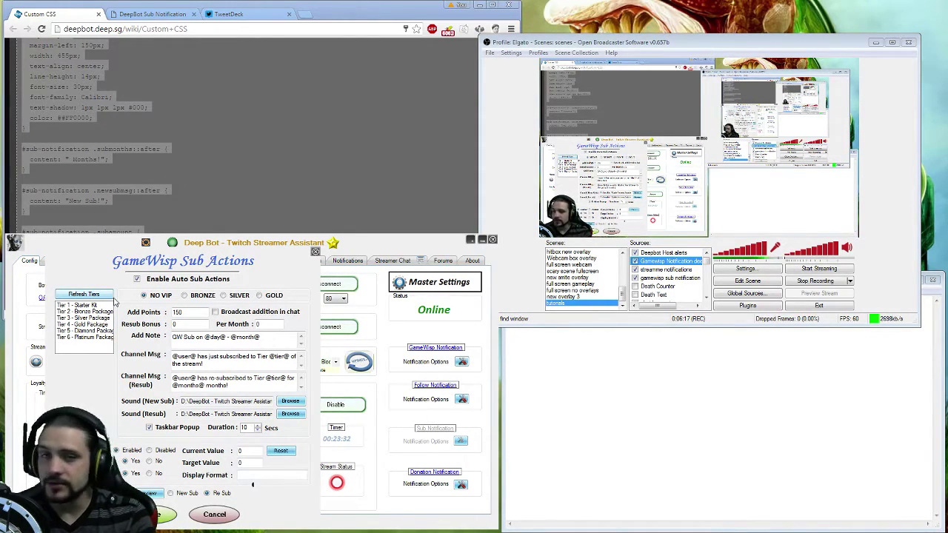
click(80, 306)
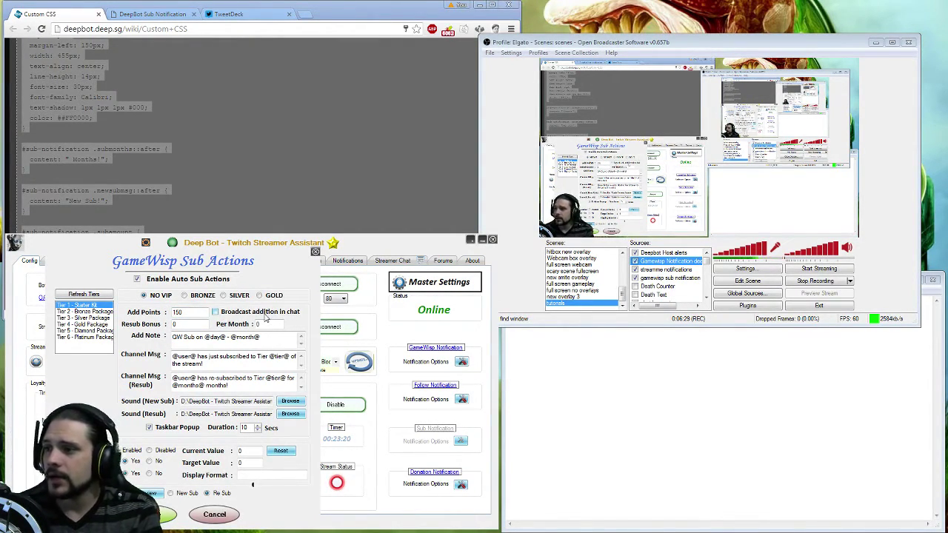
click(215, 313)
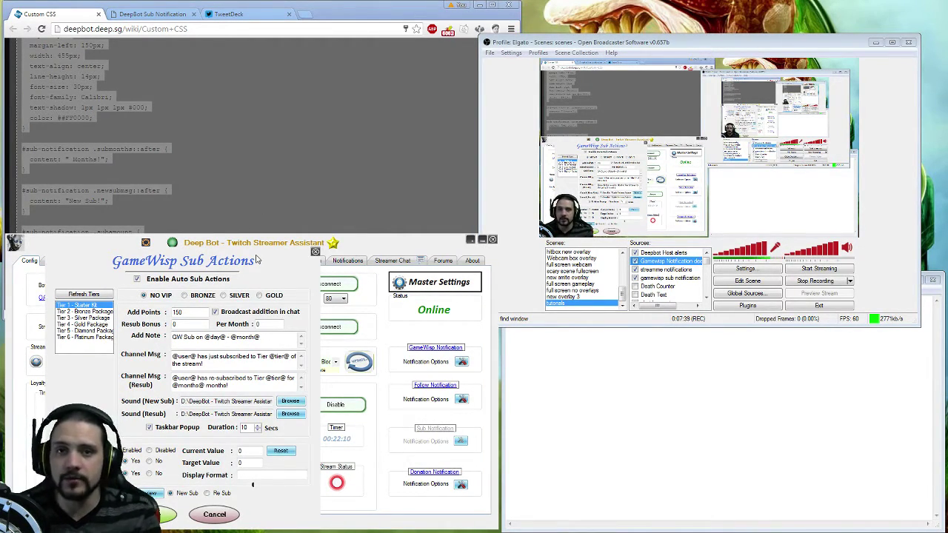
Step: Look through the sub actions of the Bronze, Silver, Gold and Platinum tiers, and return to Tier 1 - Starter Kit
click(88, 312)
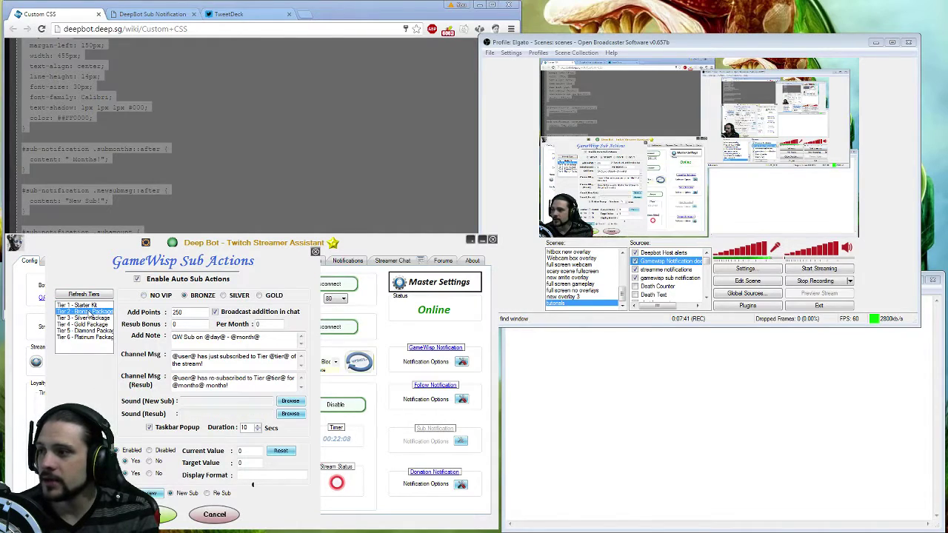
click(86, 318)
click(83, 325)
click(87, 337)
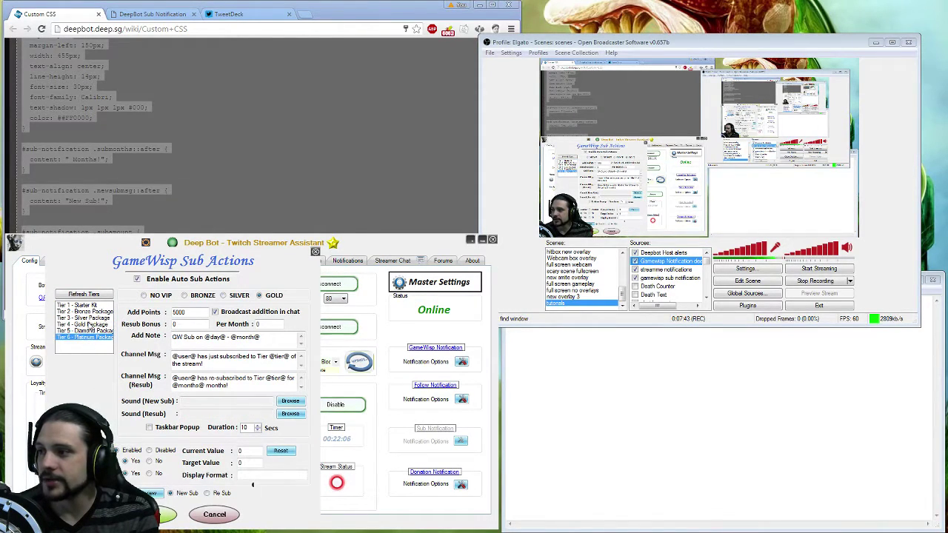
click(86, 306)
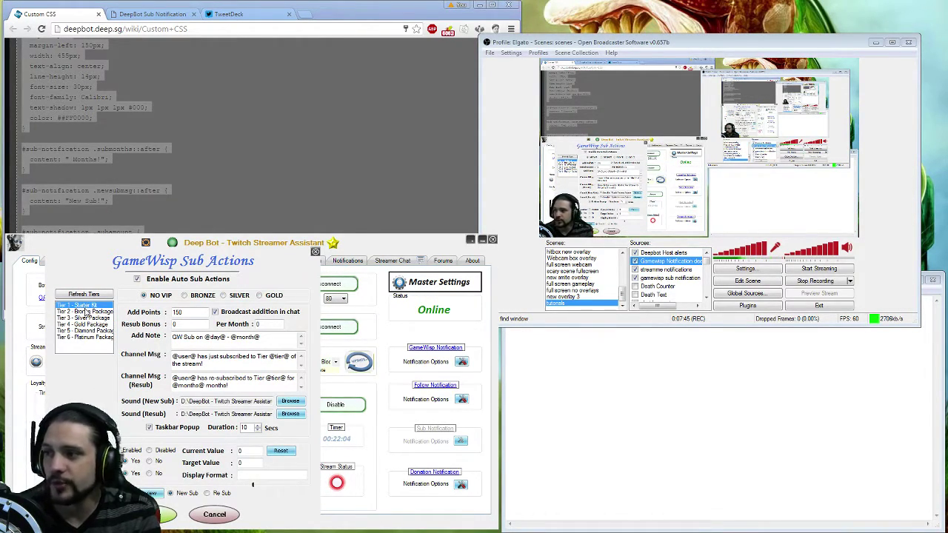
Step: Compare the VIP rank and added points of Tiers 1 to 4, and close the GameWisp sub actions without saving
click(88, 311)
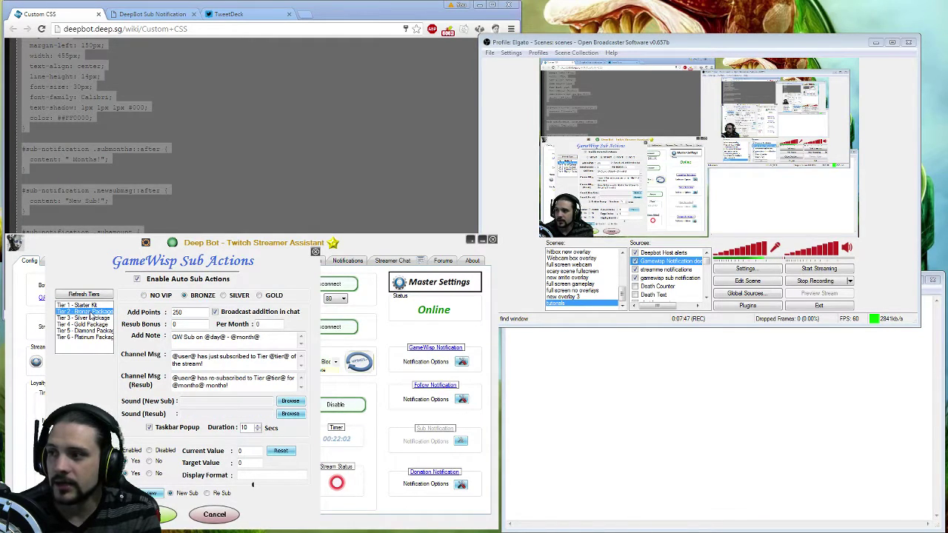
click(84, 306)
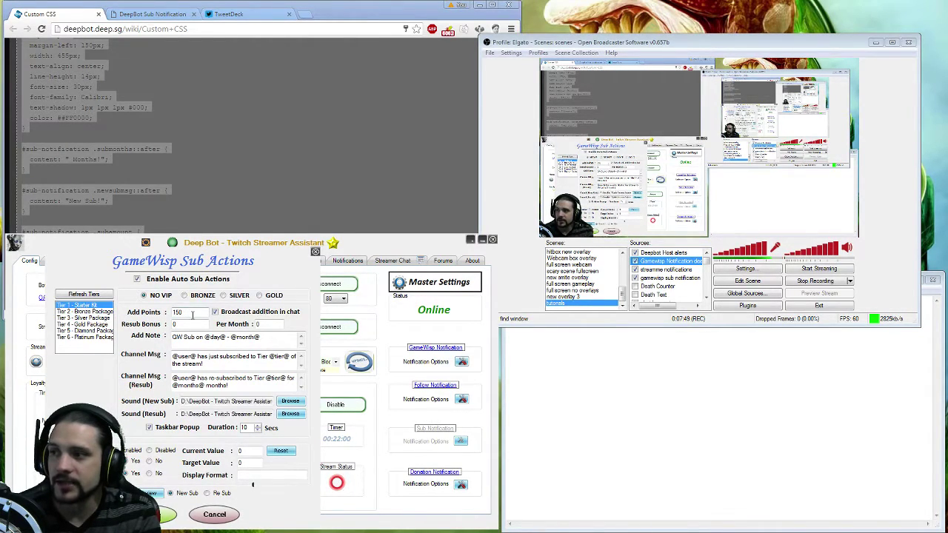
drag(192, 315, 177, 313)
click(81, 311)
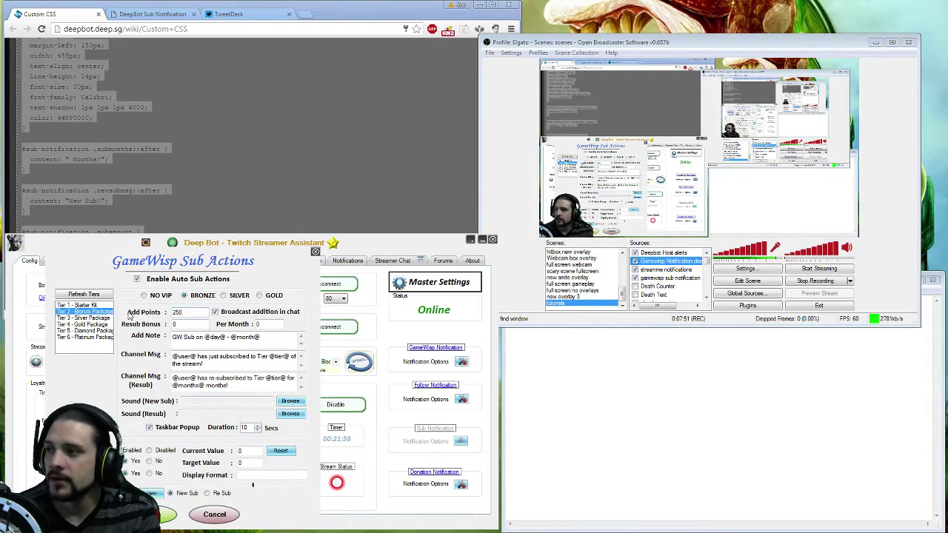
drag(184, 312, 165, 308)
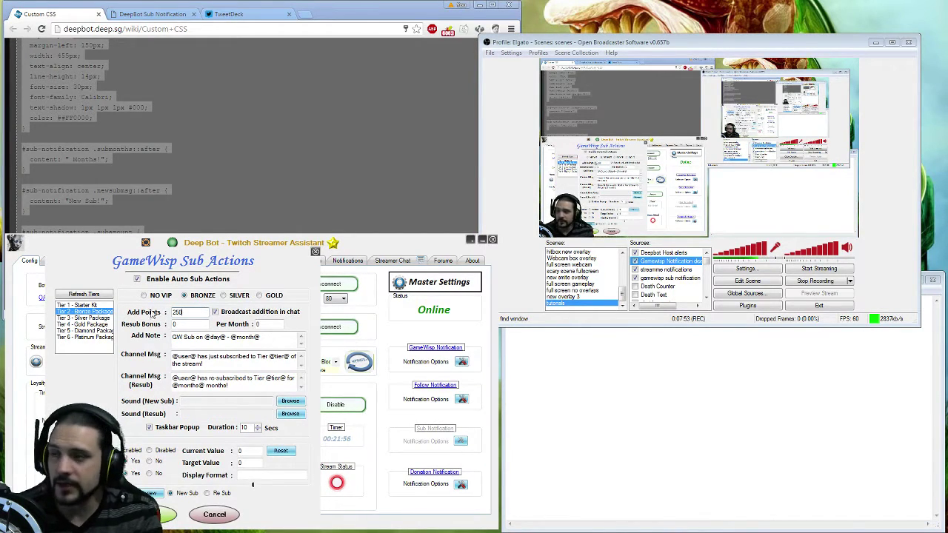
click(82, 318)
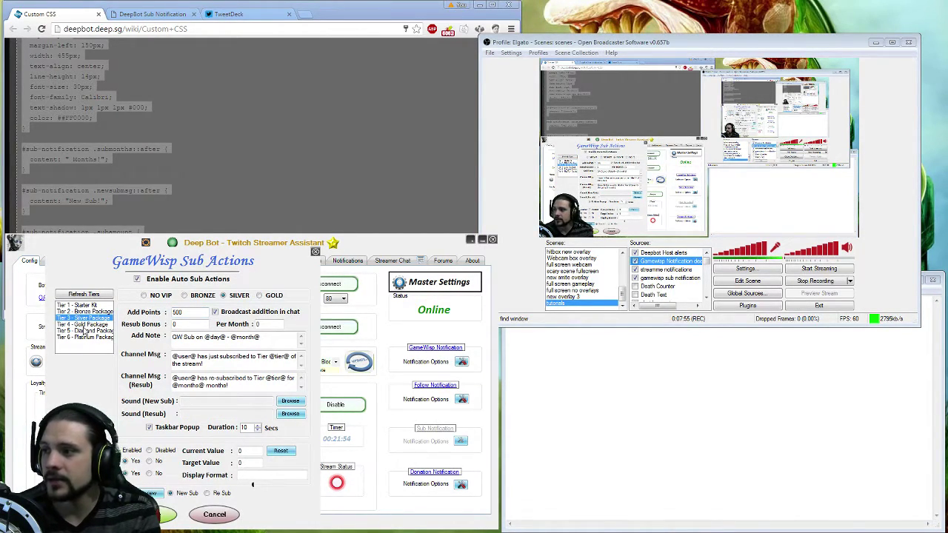
click(83, 325)
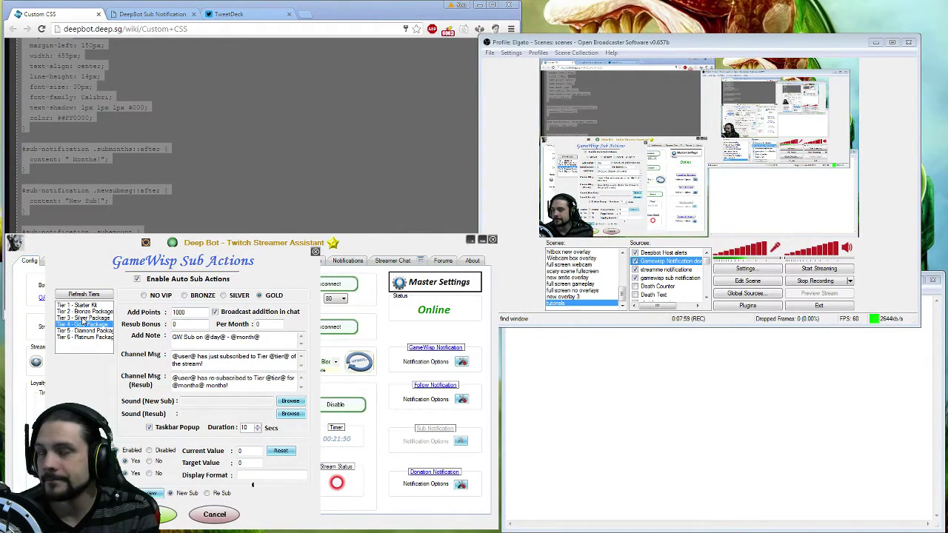
click(79, 305)
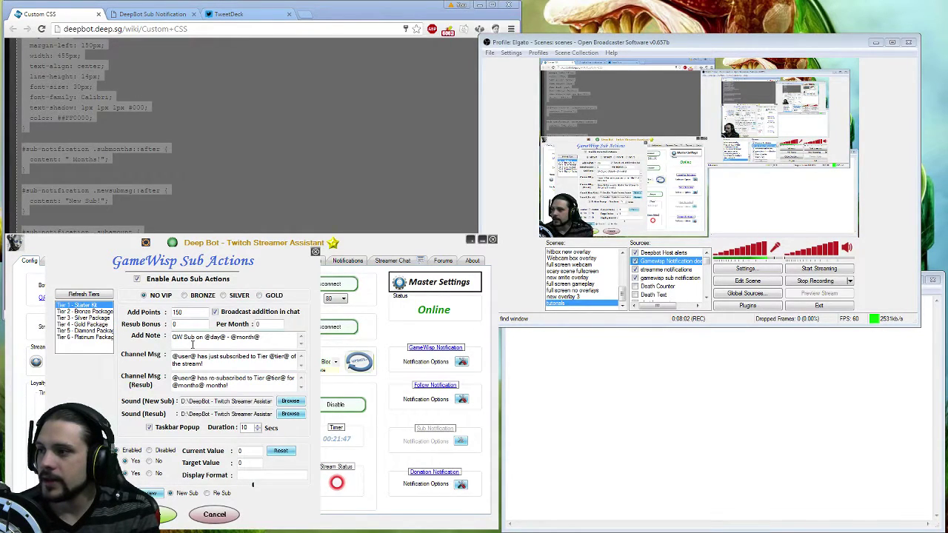
click(315, 252)
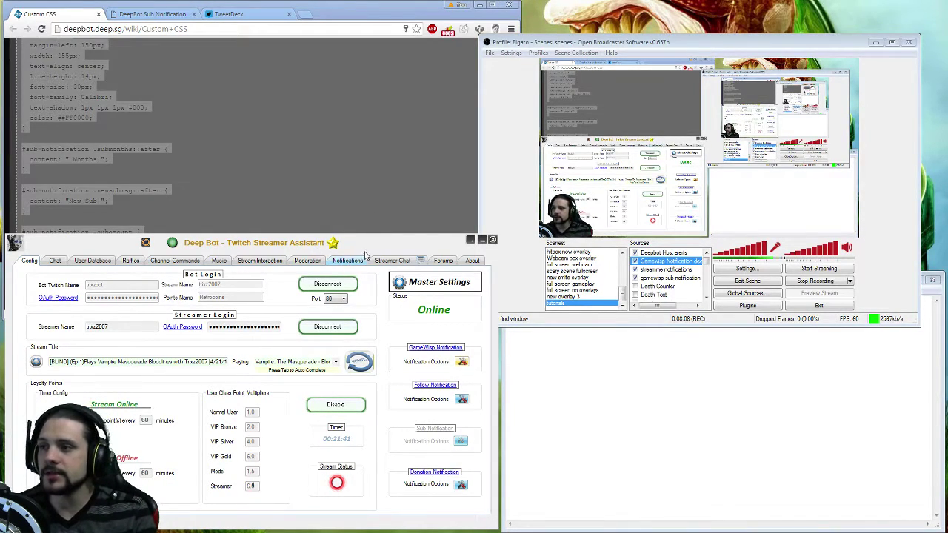
Step: Recheck the GameWisp integration in the master settings and the GameWisp sub actions, closing both without changes
click(434, 286)
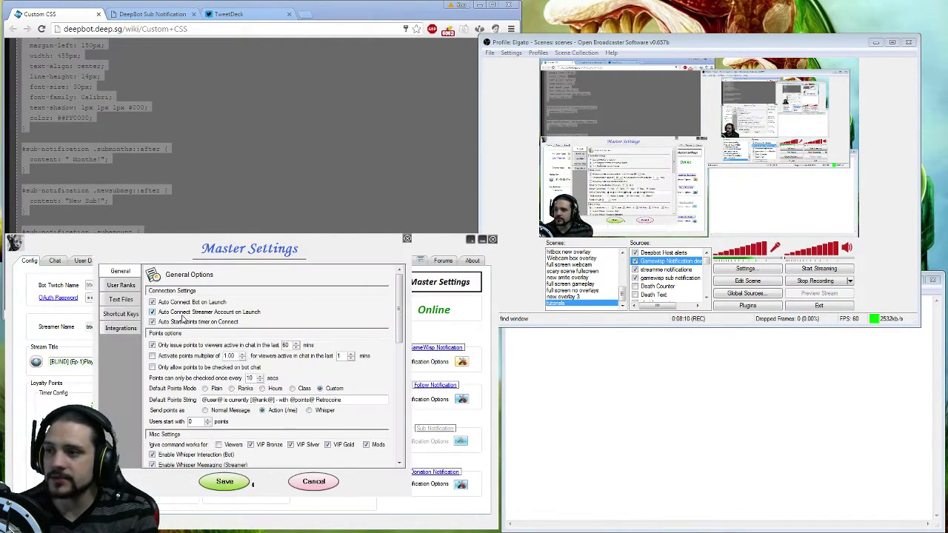
click(116, 327)
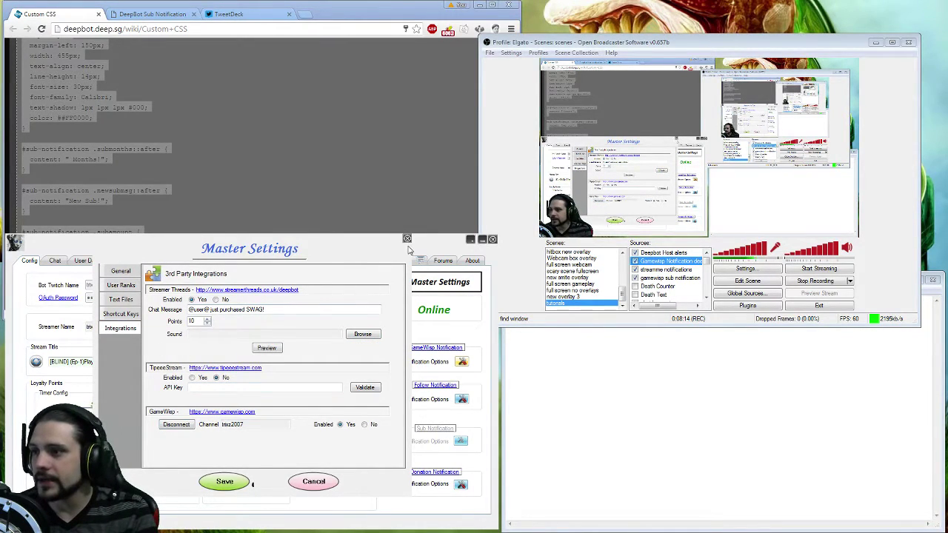
click(406, 236)
click(447, 350)
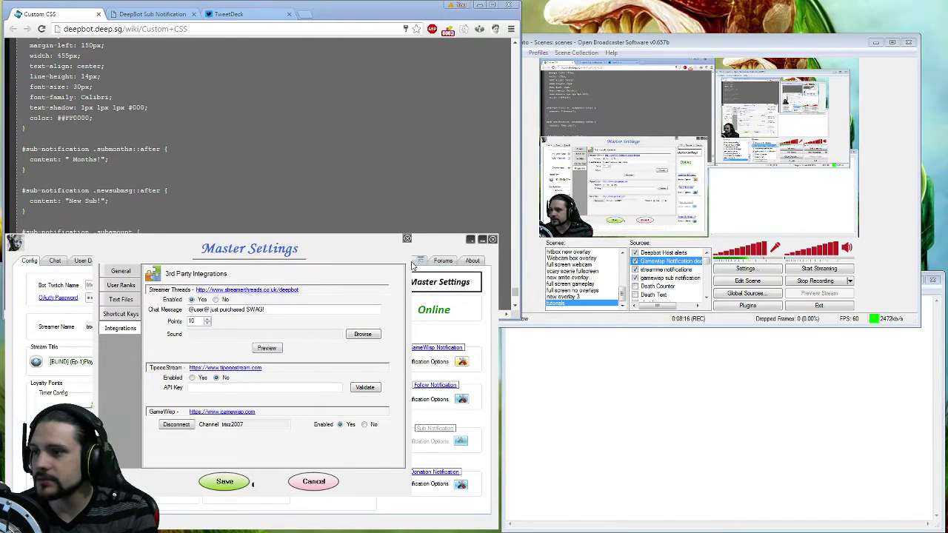
click(412, 243)
click(460, 361)
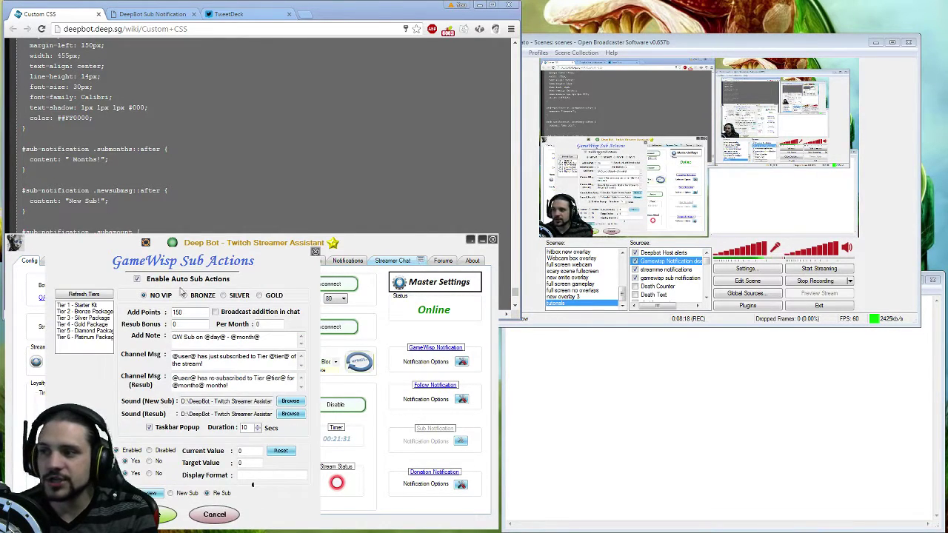
click(315, 253)
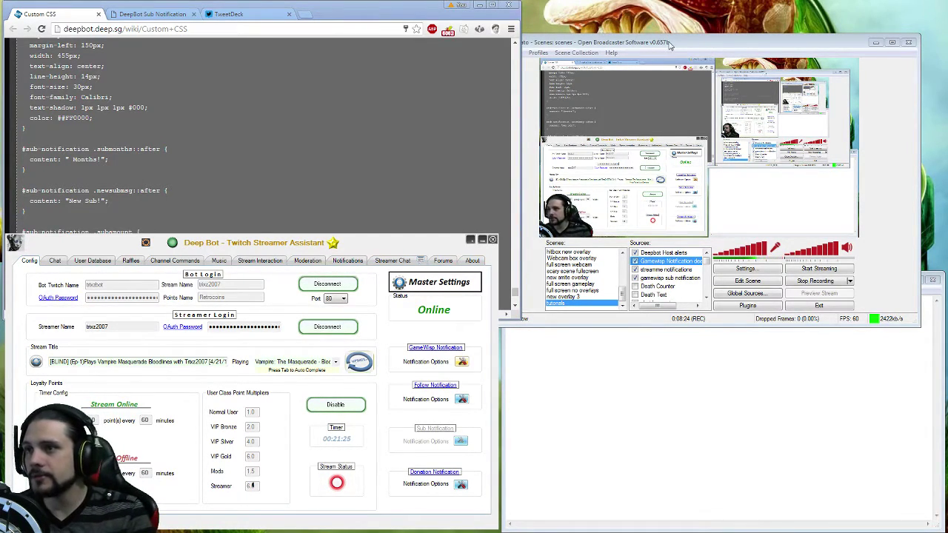
Step: Switch to OBS, recheck the URL and CSS in the GameWisp notification source's CLR Browser configuration, and close it without changes
click(530, 268)
right_click(657, 266)
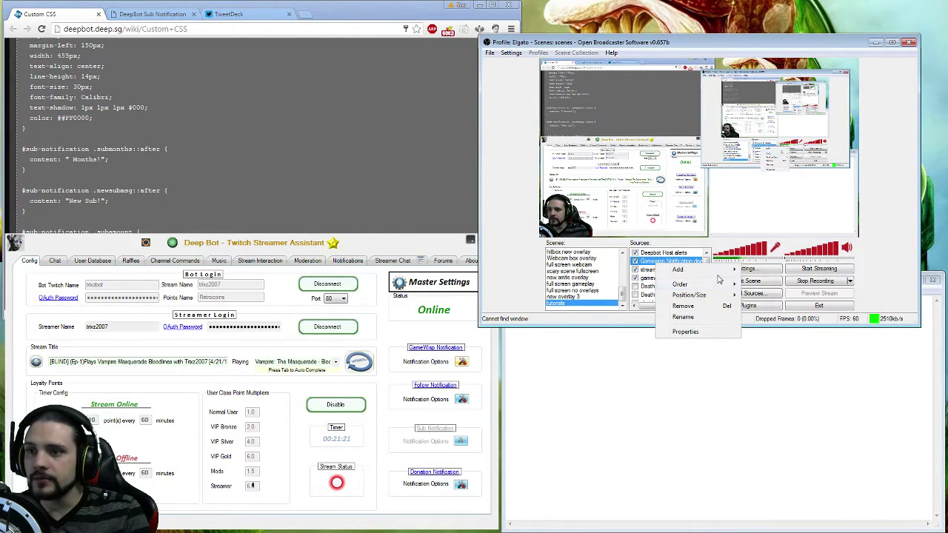
mouse_move(734, 275)
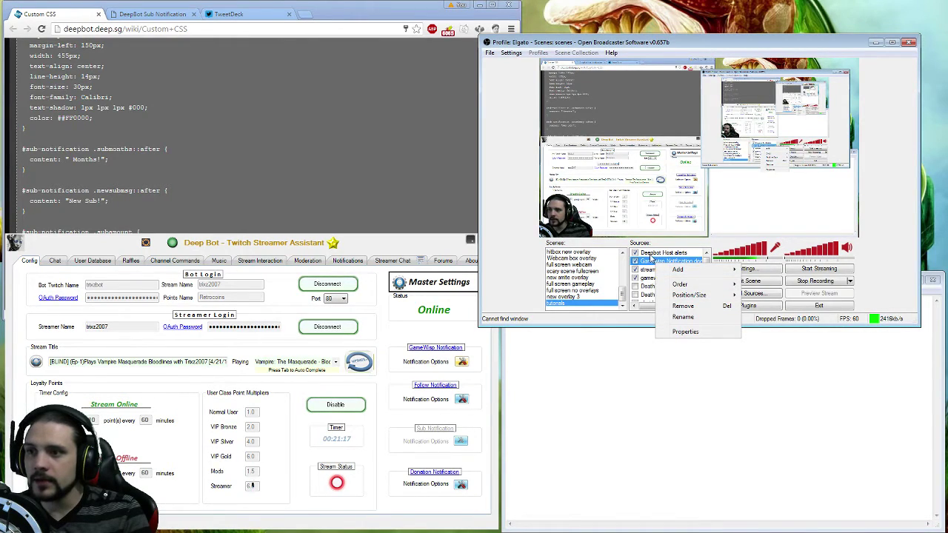
click(670, 335)
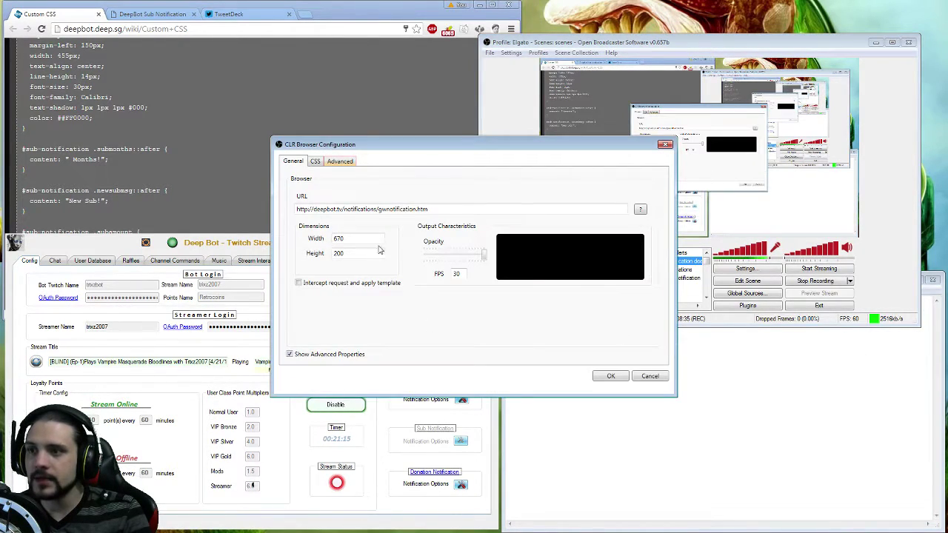
drag(626, 209, 352, 208)
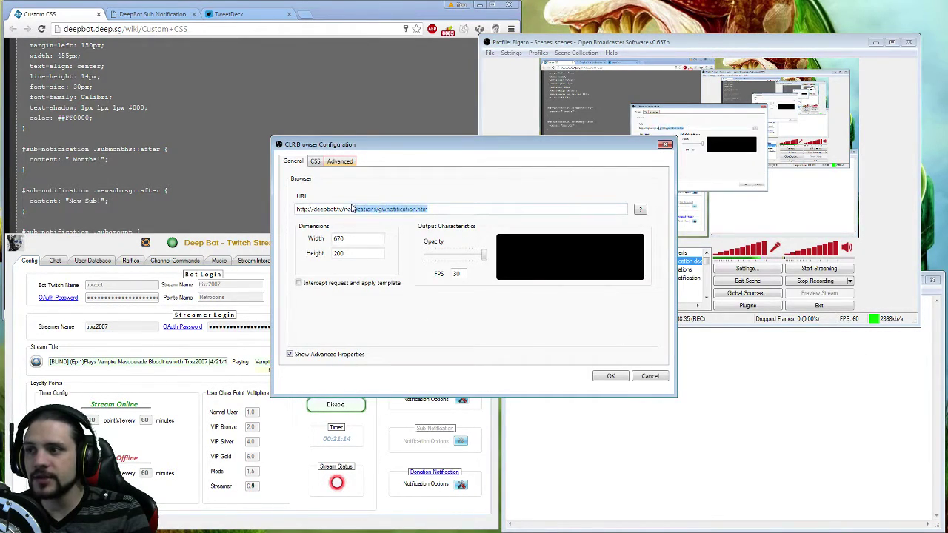
click(315, 161)
drag(291, 206, 344, 249)
click(445, 221)
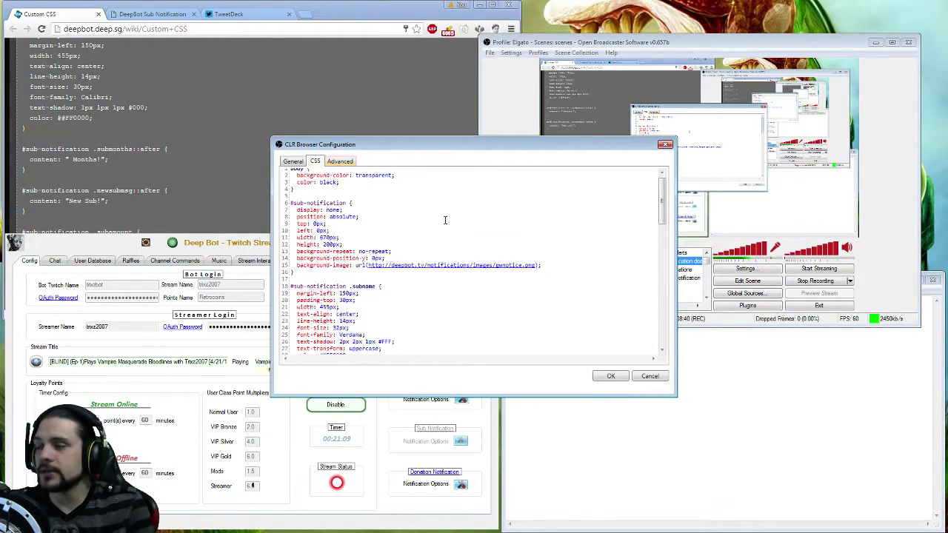
click(665, 144)
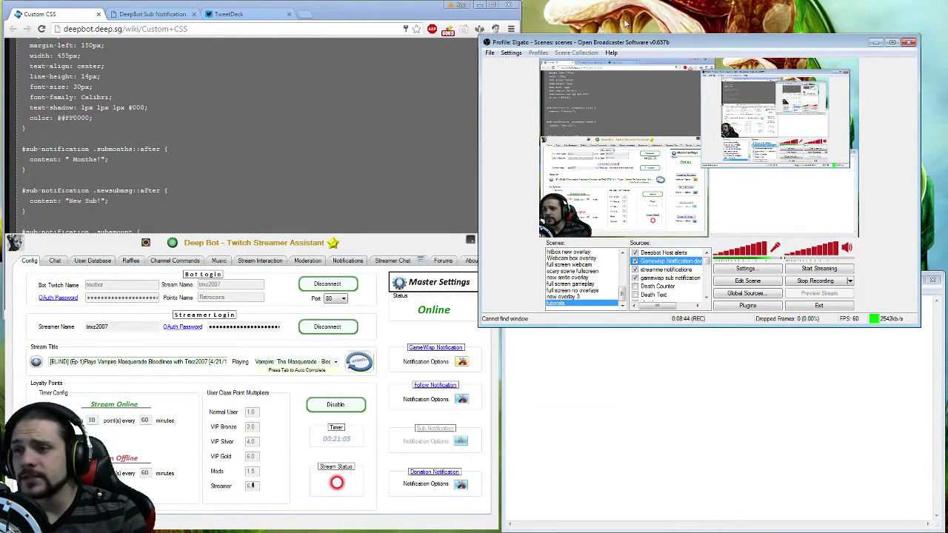